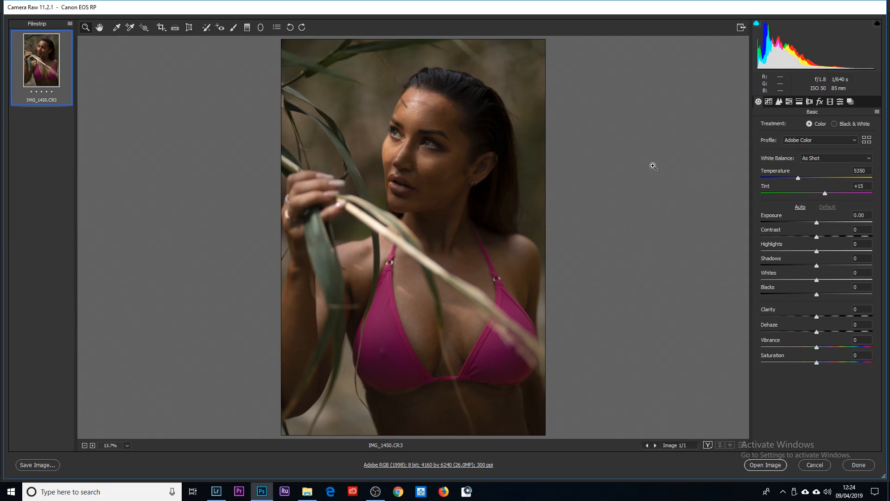
Compare the Adobe Landscape, Adobe Vivid and Adobe Color profiles on the photo and apply Adobe Vivid
left_click(812, 143)
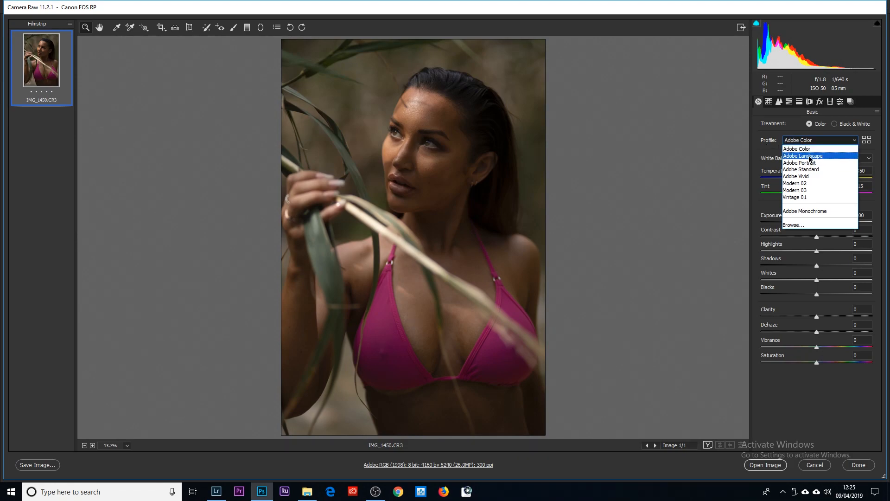
left_click(809, 156)
left_click(807, 140)
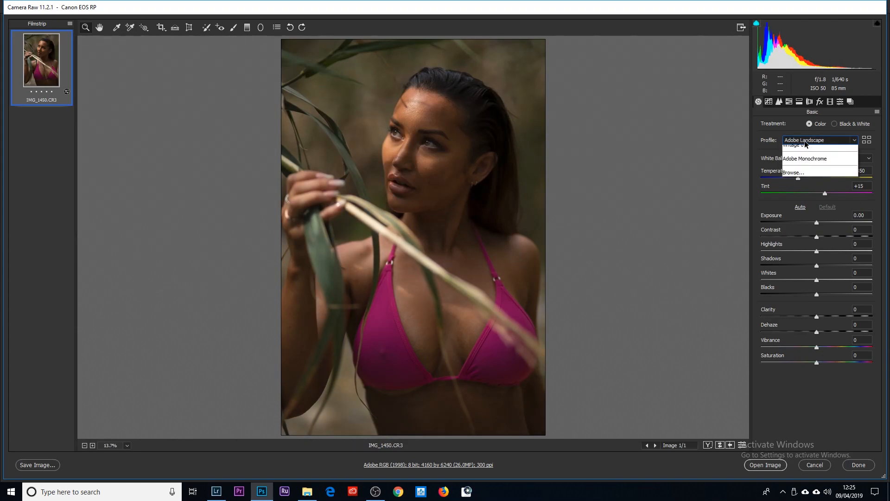
left_click(807, 178)
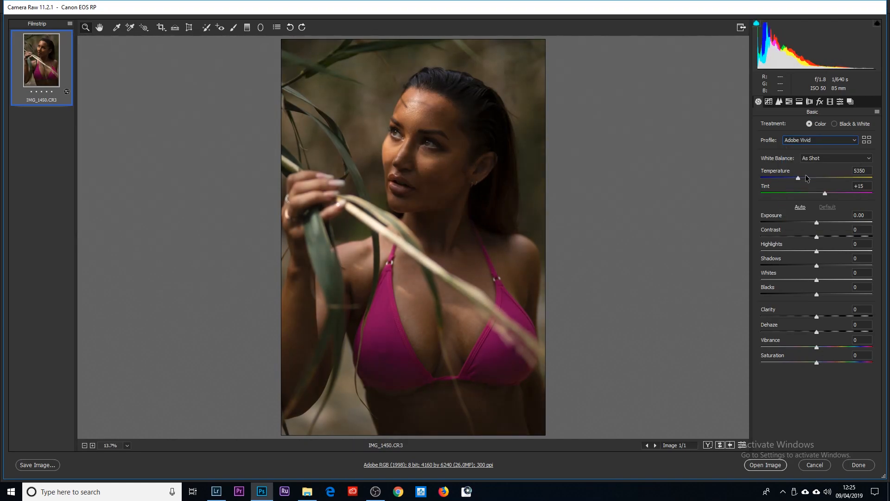
left_click(801, 143)
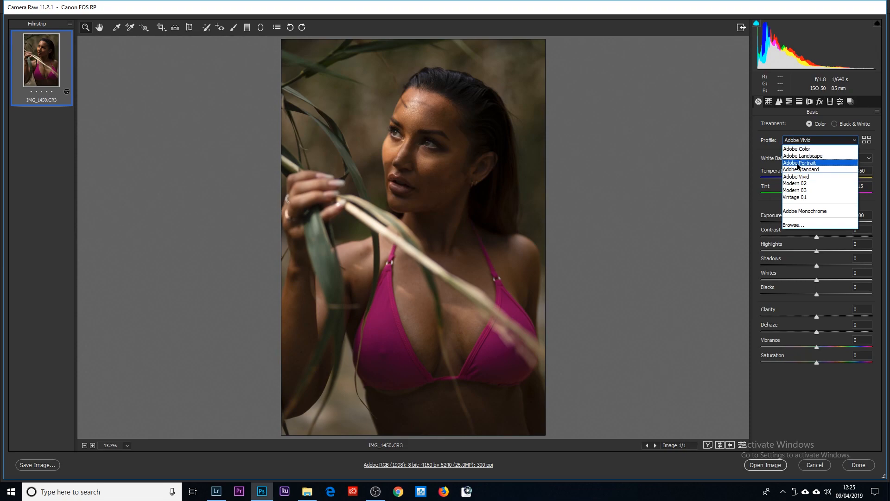
left_click(804, 157)
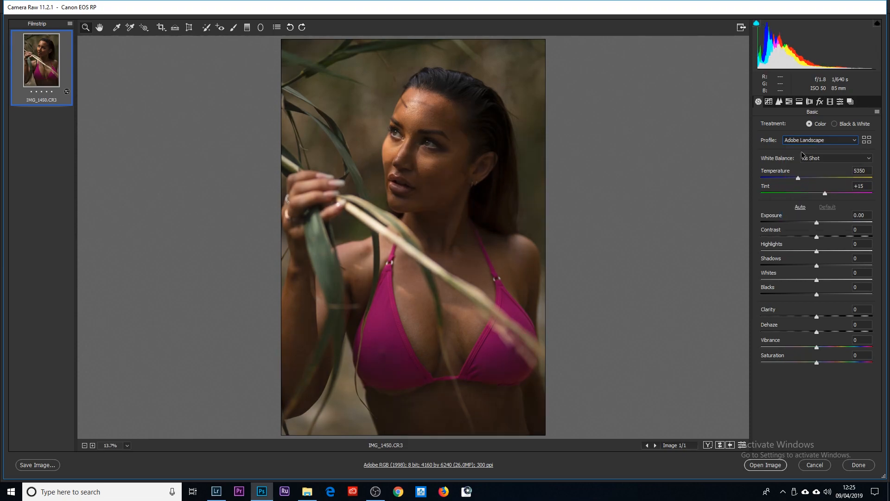
left_click(804, 141)
left_click(803, 177)
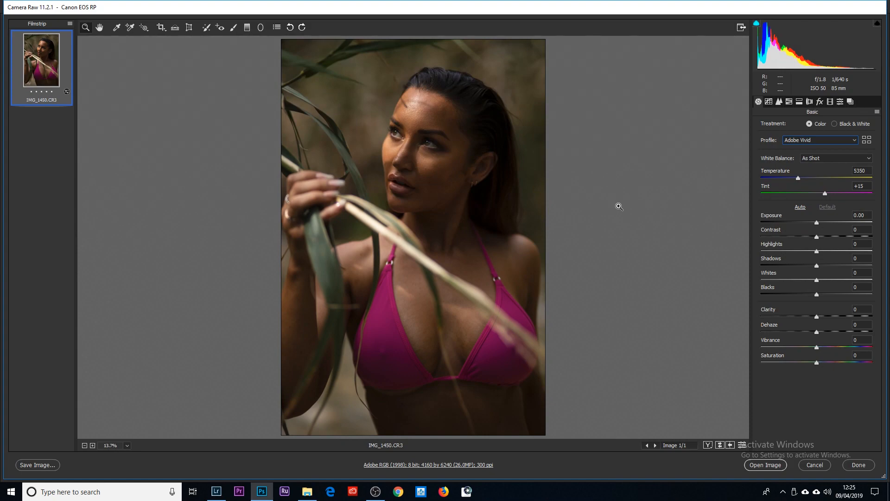
left_click(788, 141)
left_click(794, 148)
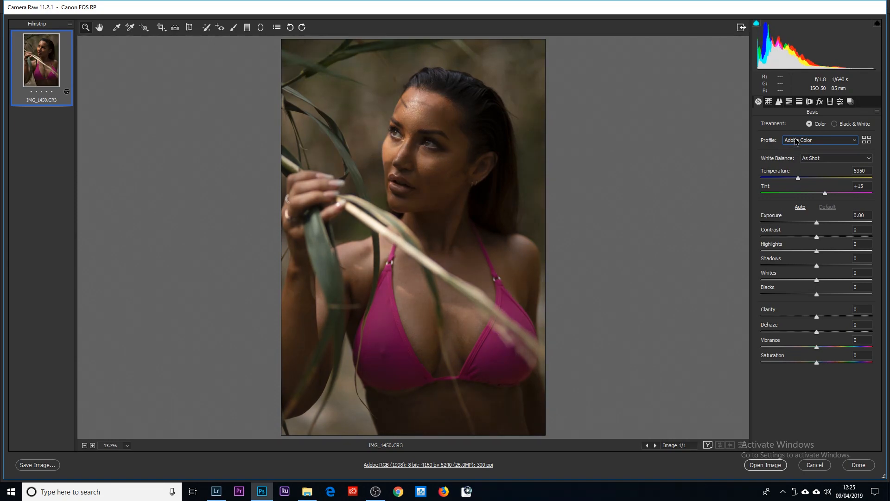
left_click(797, 142)
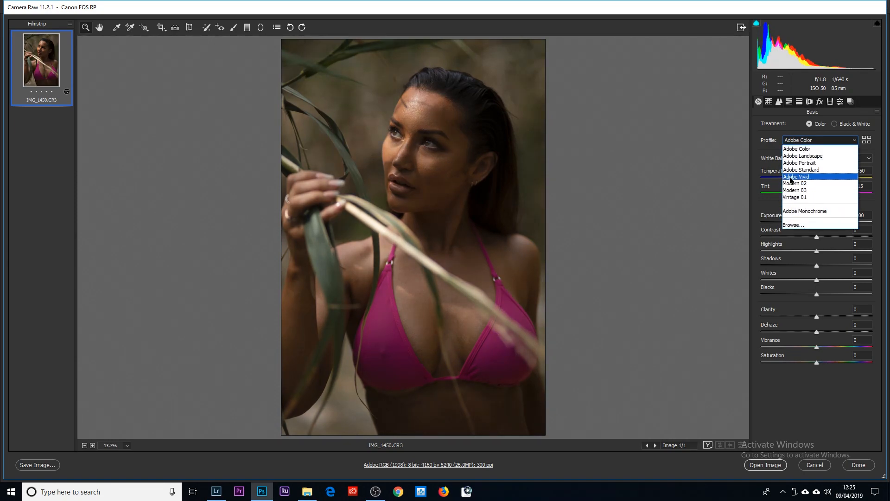
left_click(793, 177)
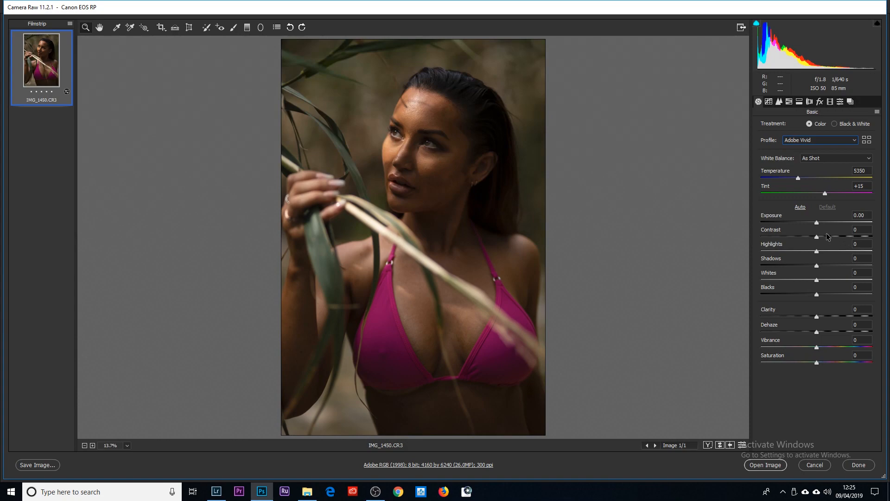
Set Whites to -55, Highlights to +40, Shadows to -13, Clarity to +20 and Dehaze to +12
left_click_drag(817, 280, 786, 283)
left_click_drag(817, 250, 799, 265)
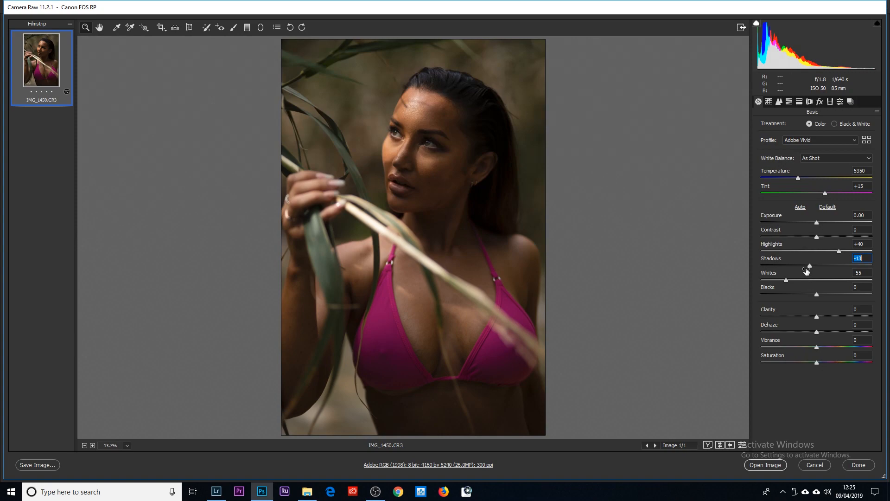
left_click_drag(816, 317, 829, 317)
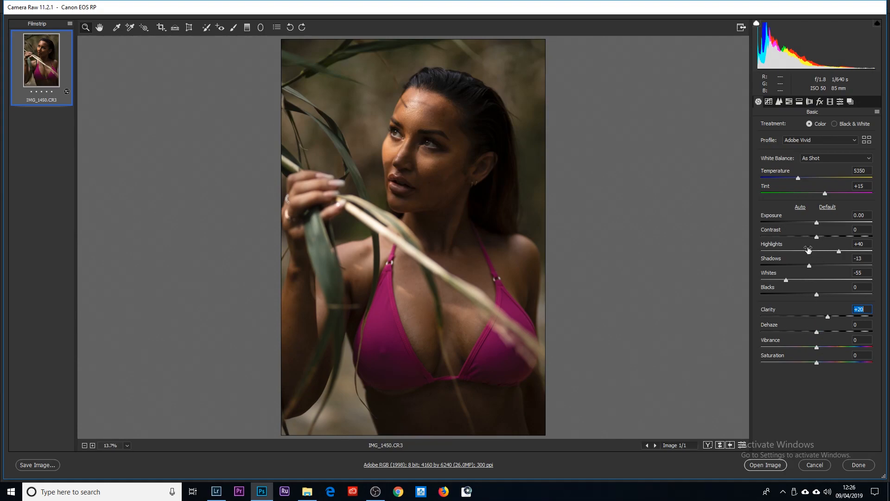
left_click_drag(817, 330, 823, 332)
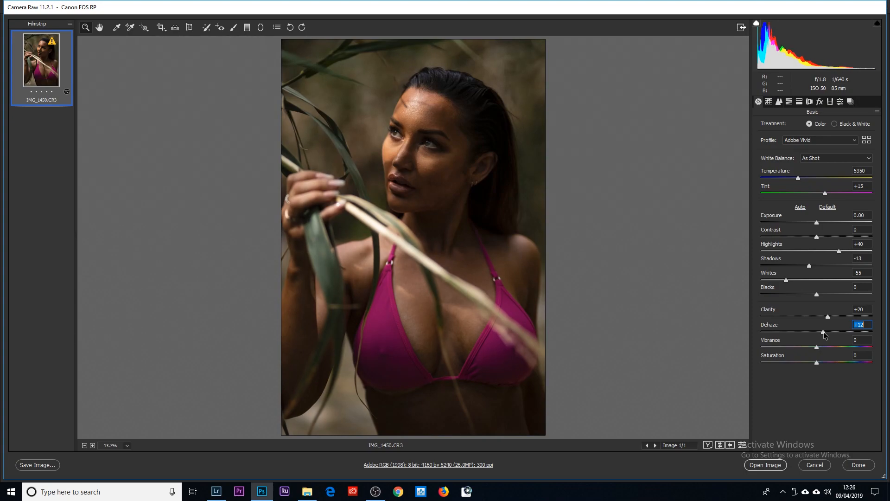
Set Contrast to +17, Blacks to +26 and Shadows to +39
left_click_drag(816, 238, 826, 237)
left_click_drag(816, 293, 831, 296)
left_click_drag(809, 265, 840, 267)
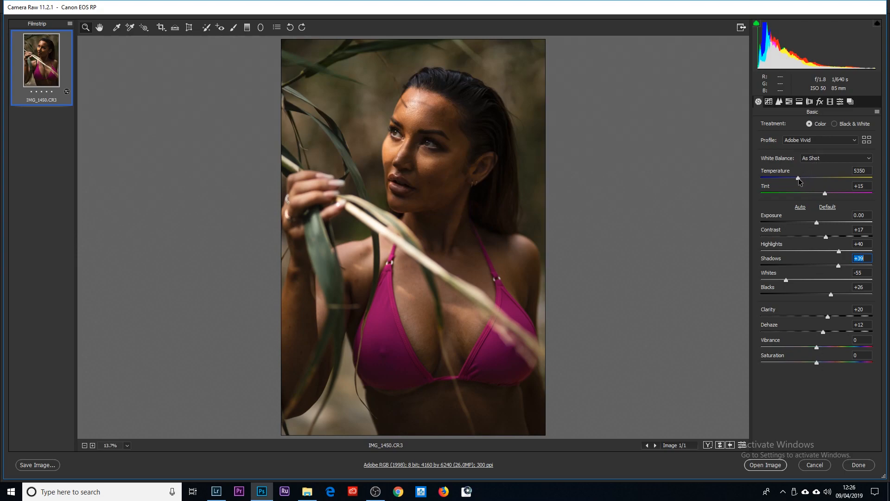
Apply Auto white balance, refine it to Temperature 4600 and Tint +6, and set Exposure to +0.15
left_click(812, 159)
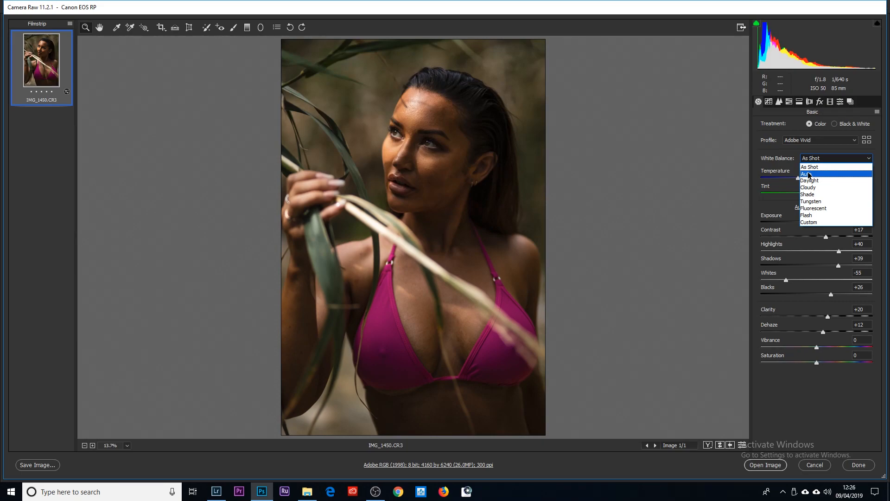
left_click(809, 174)
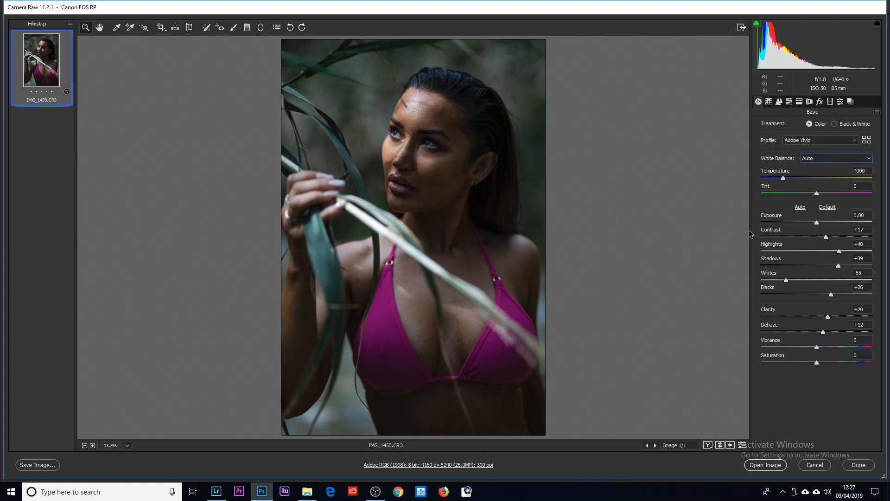
left_click_drag(785, 180, 792, 180)
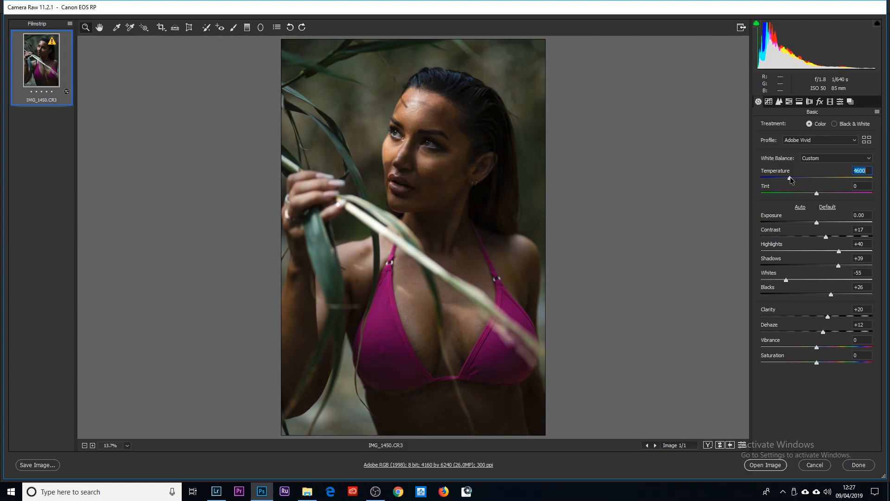
left_click_drag(817, 194, 819, 194)
left_click(816, 222)
left_click_drag(817, 223, 818, 223)
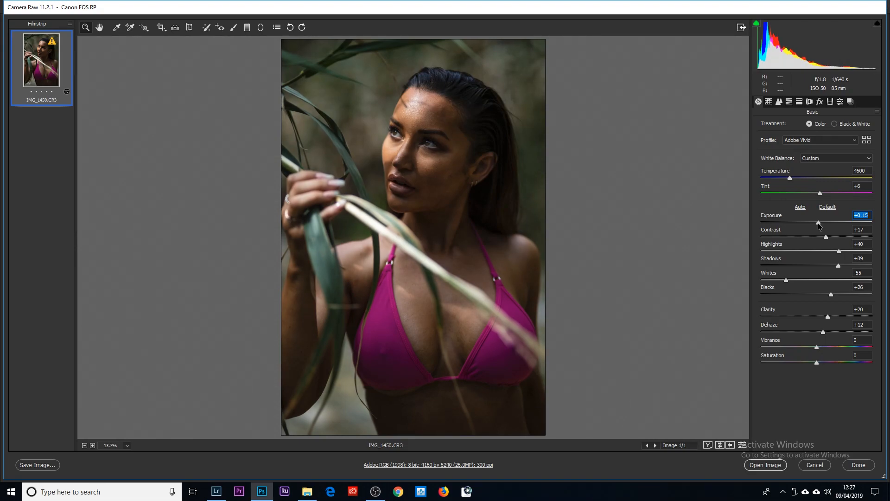
In the HSL adjustments, set the Greens hue to +78, luminance to -52 and saturation to -70
left_click(792, 103)
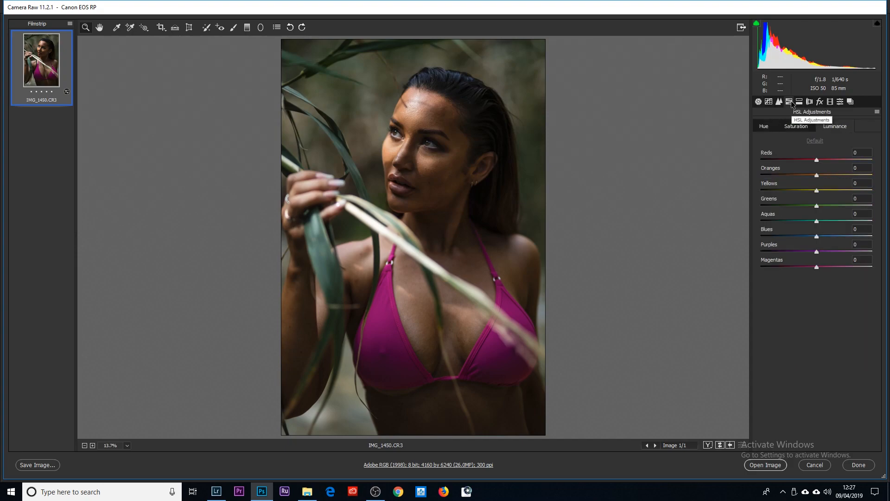
left_click(765, 130)
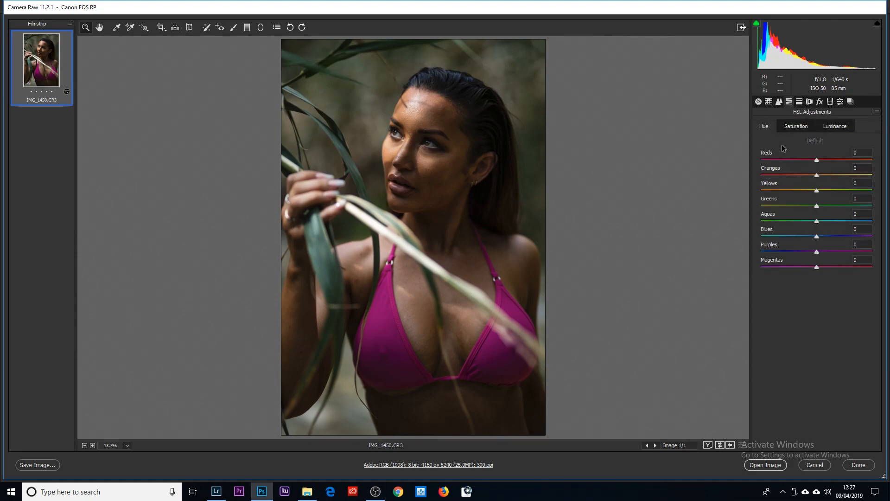
left_click_drag(816, 206, 851, 207)
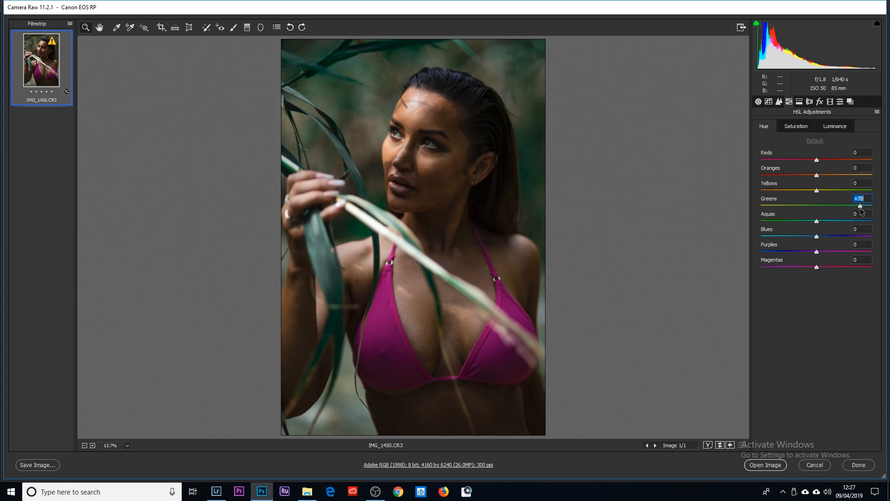
left_click(828, 128)
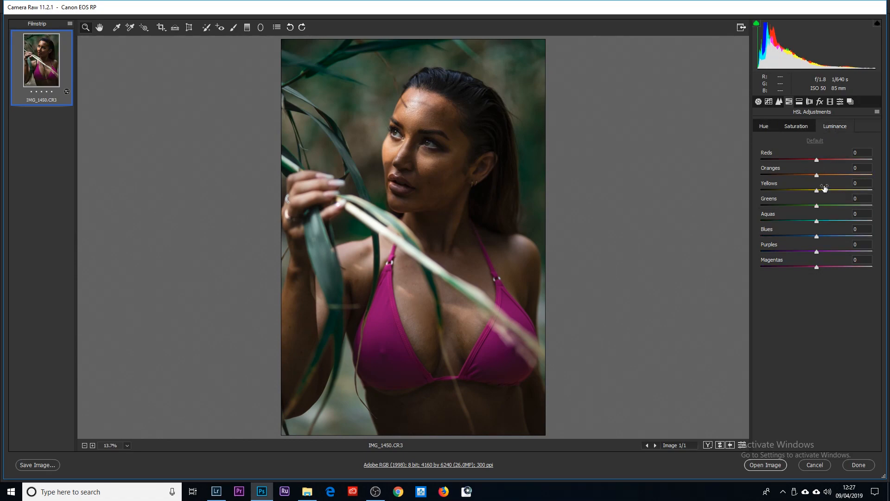
left_click_drag(817, 205, 792, 207)
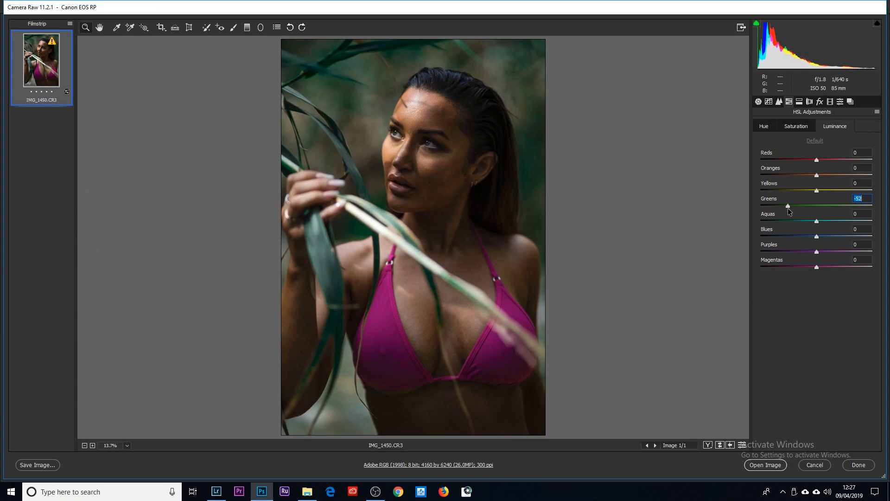
left_click(797, 126)
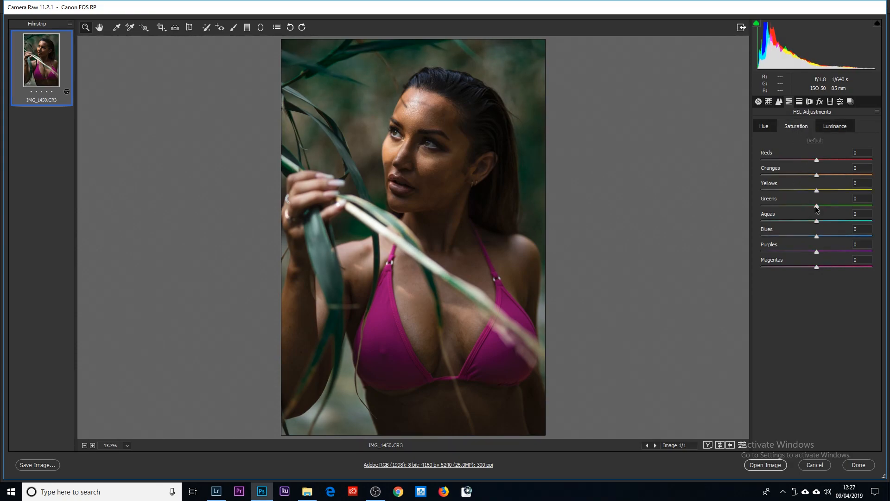
left_click_drag(817, 208, 773, 213)
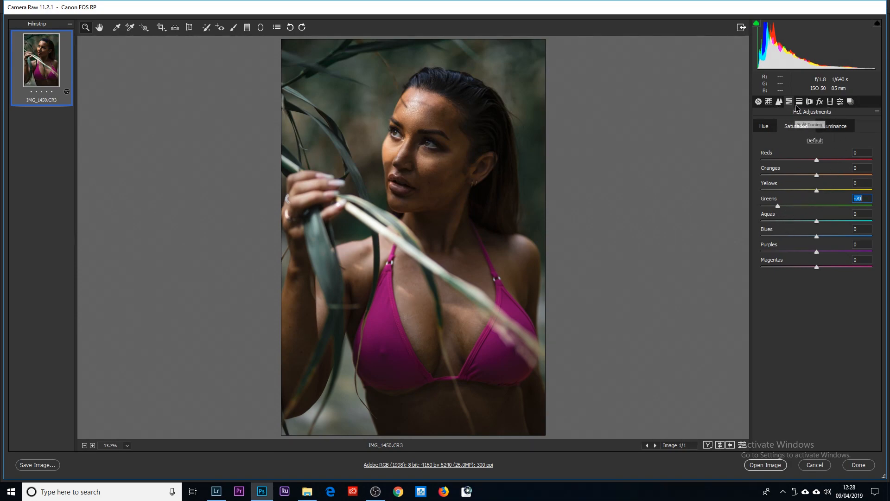
In the camera calibration, set the Green Primary hue to +24 and saturation to +18
left_click(831, 103)
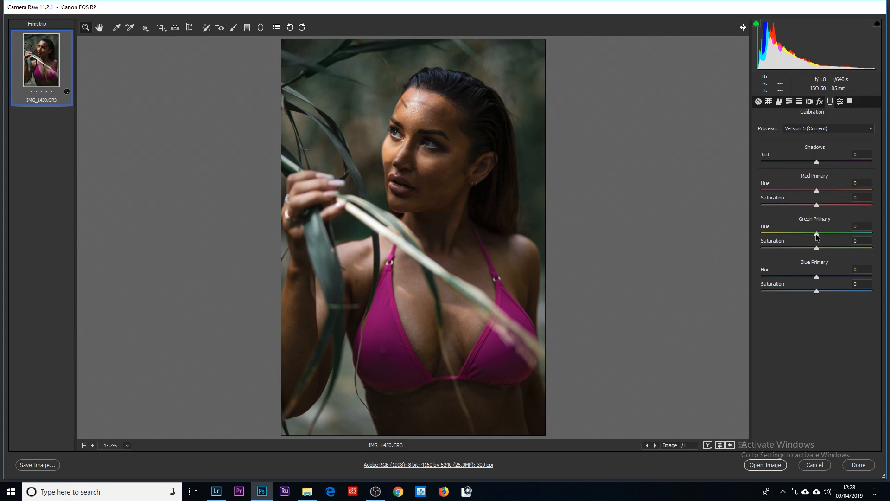
mouse_move(817, 234)
left_mouse_down()
mouse_move(808, 233)
mouse_move(825, 232)
left_mouse_up()
mouse_move(816, 248)
left_mouse_down()
mouse_move(805, 249)
mouse_move(827, 249)
left_mouse_up()
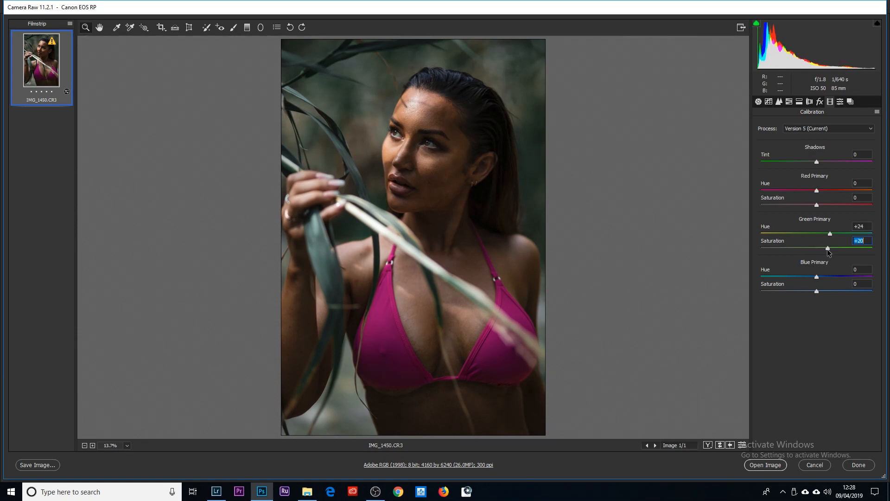
left_click_drag(828, 250, 826, 251)
Set the Blue Primary hue to -13, reset its saturation to default and try small shifts of the Red Primary values
left_click_drag(817, 278, 803, 292)
left_click_drag(803, 291, 815, 291)
left_click_drag(816, 291, 818, 292)
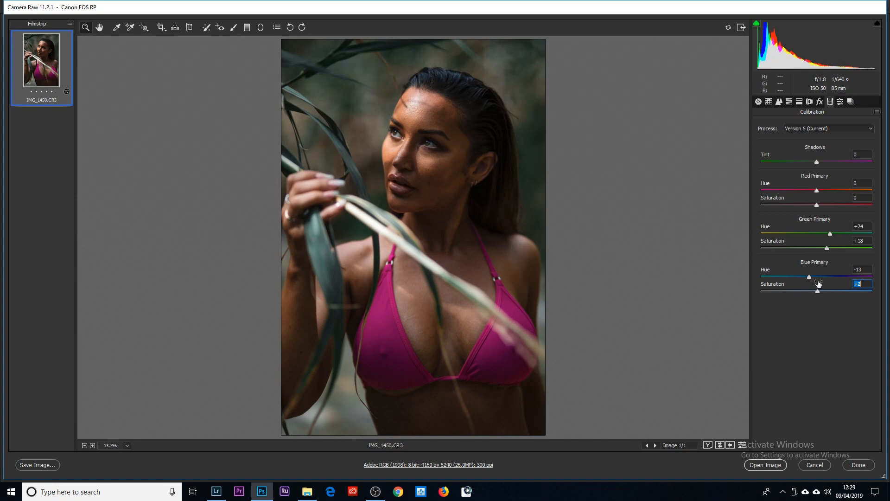
left_click_drag(818, 291, 815, 292)
double_click(817, 290)
left_click_drag(818, 190, 812, 209)
left_click(799, 101)
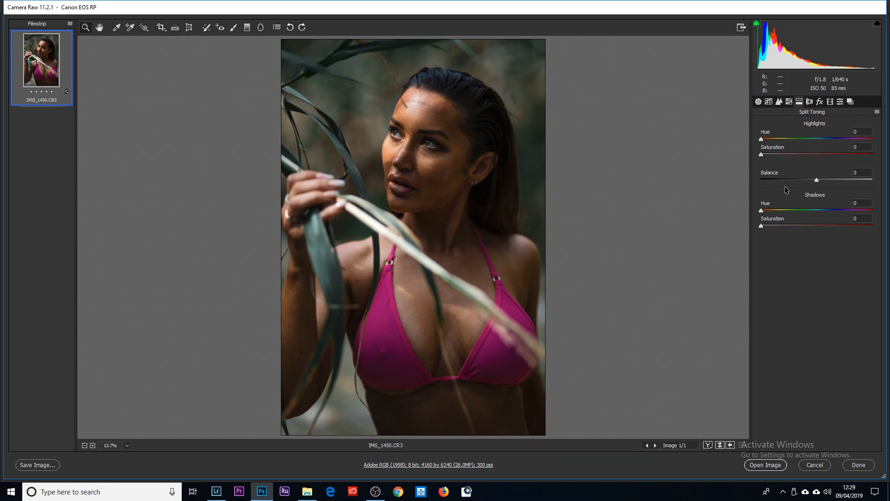
left_click(790, 102)
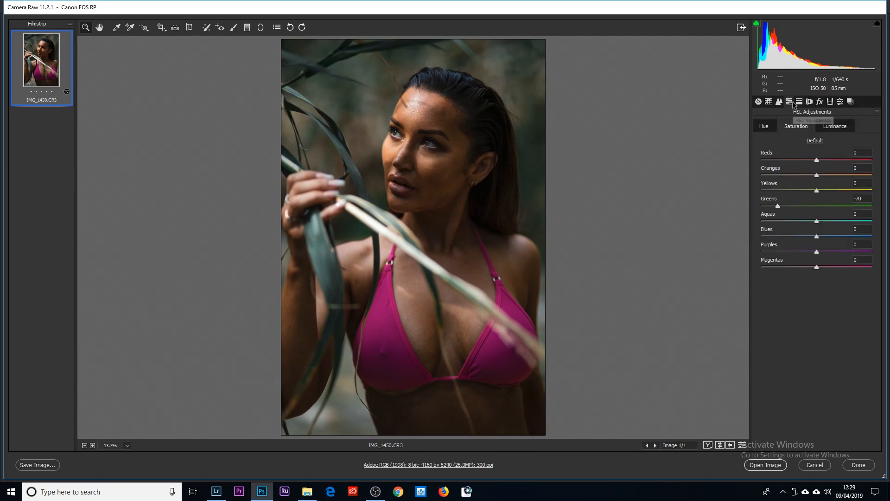
left_click(779, 101)
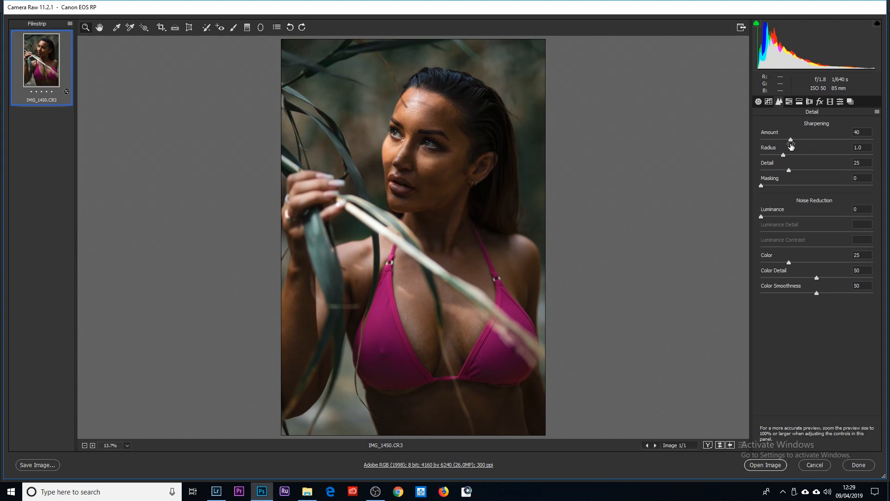
left_click(758, 102)
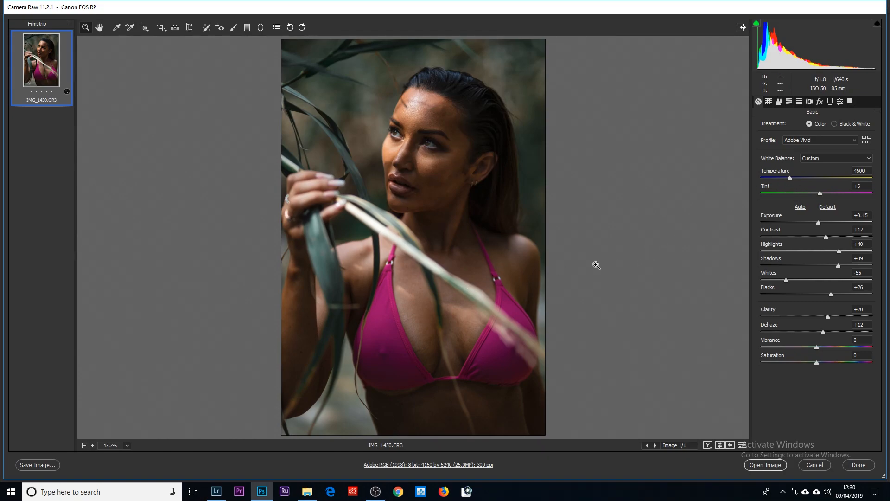
left_click(840, 101)
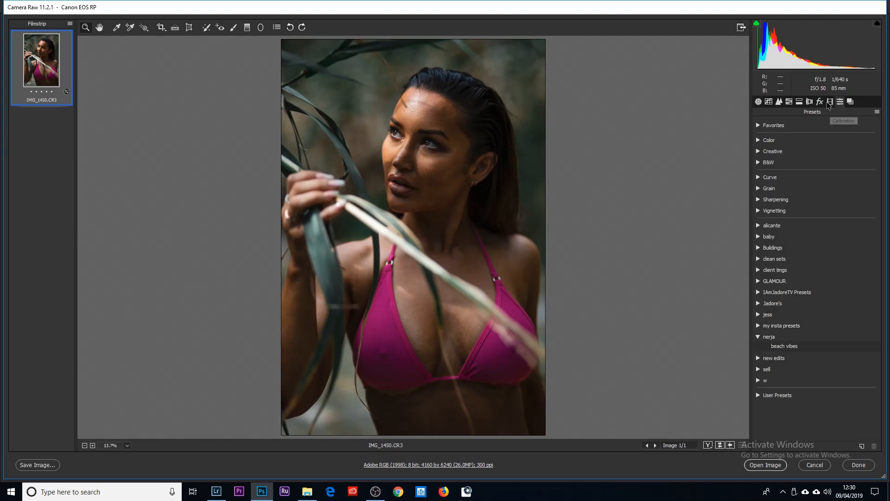
left_click(862, 447)
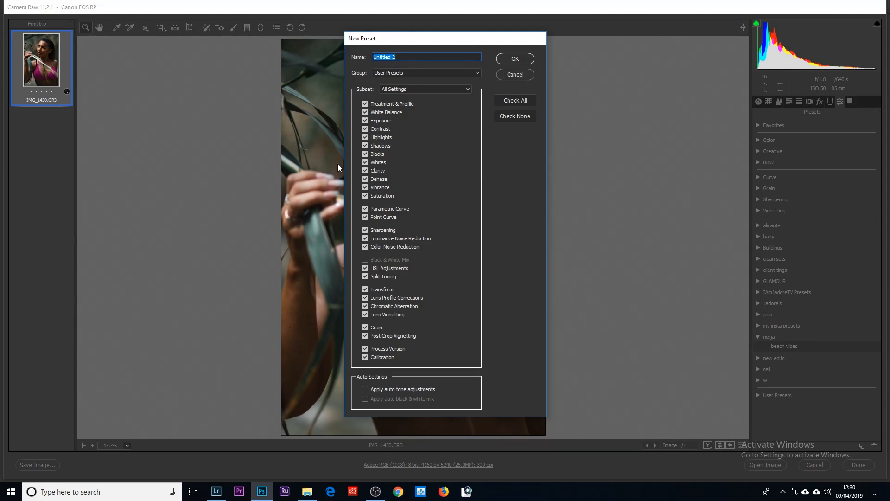
left_click(519, 75)
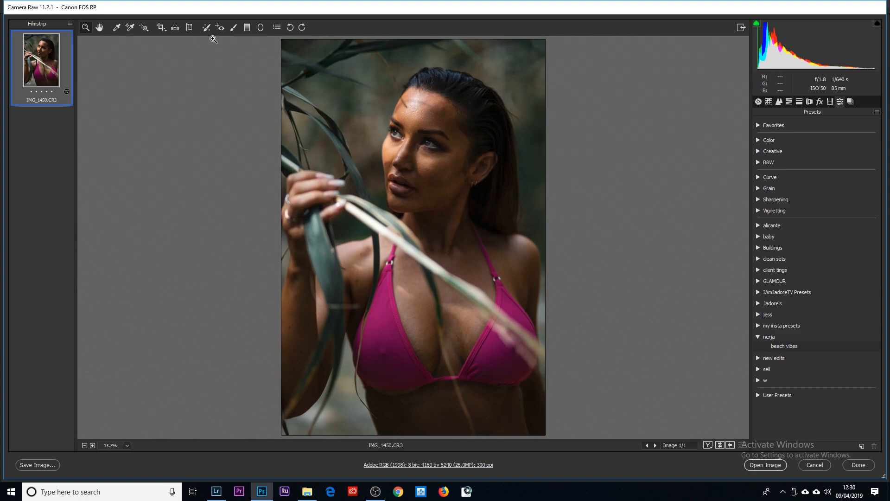
Brighten both irises using the Adjustment Brush at size 3 with Exposure +0.35, Highlights +32 and Shadows +38
left_click(423, 155)
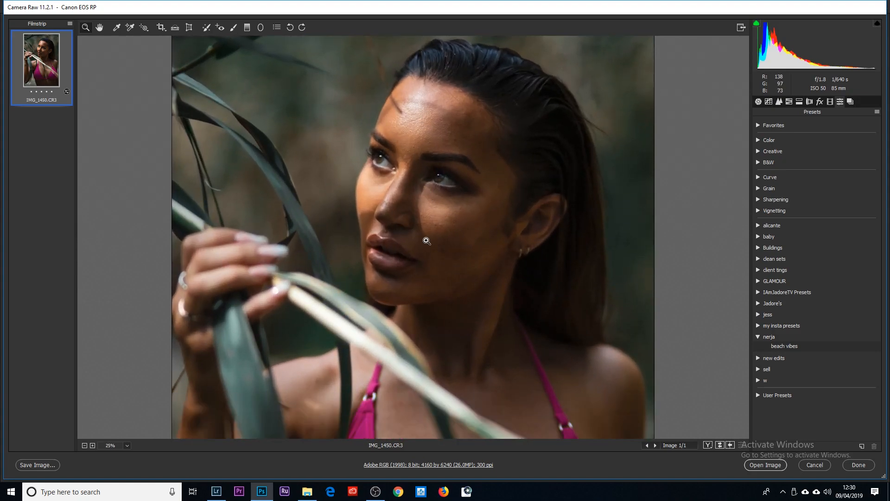
left_click(419, 185)
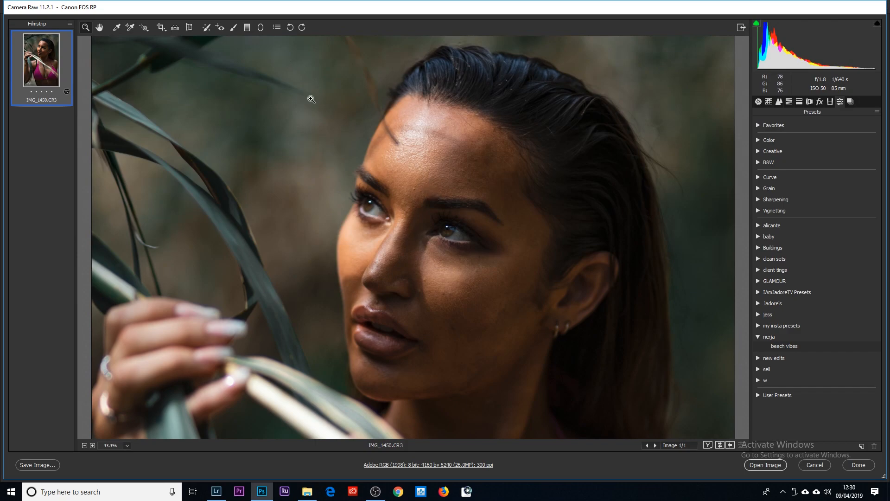
left_click(407, 234)
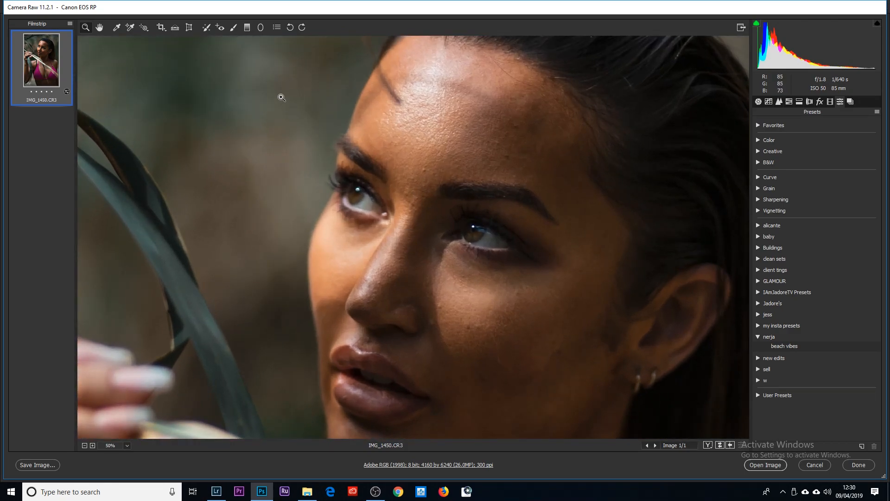
left_click(235, 28)
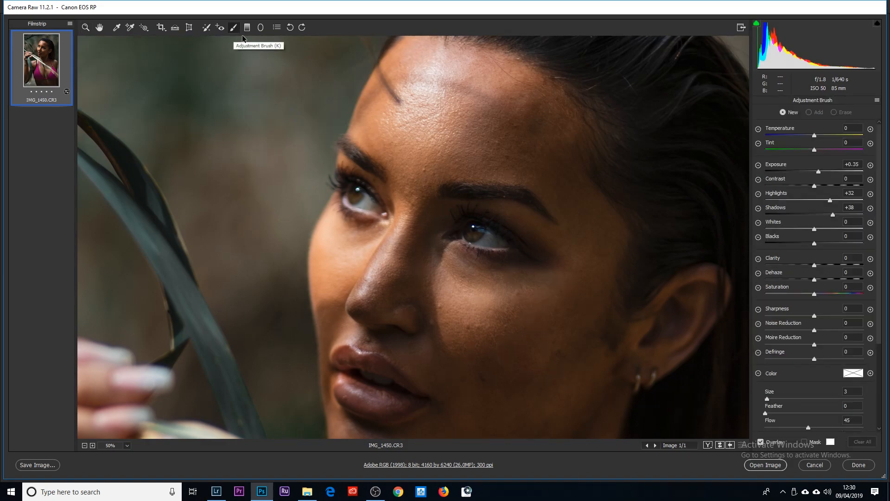
left_click(473, 234)
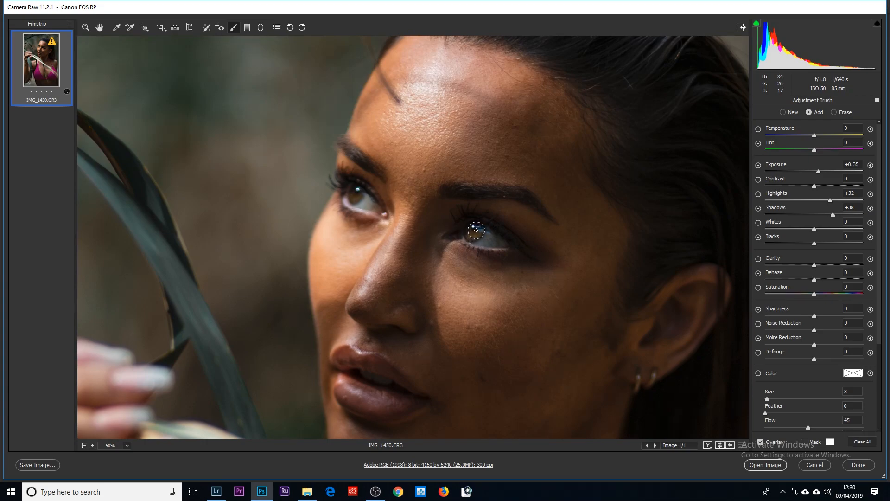
left_click(355, 195)
left_click(354, 195)
left_click_drag(472, 234, 468, 237)
Raise the exposure of the eye brush adjustment slightly and open the raw image in Photoshop
left_click(126, 445)
left_click(135, 421)
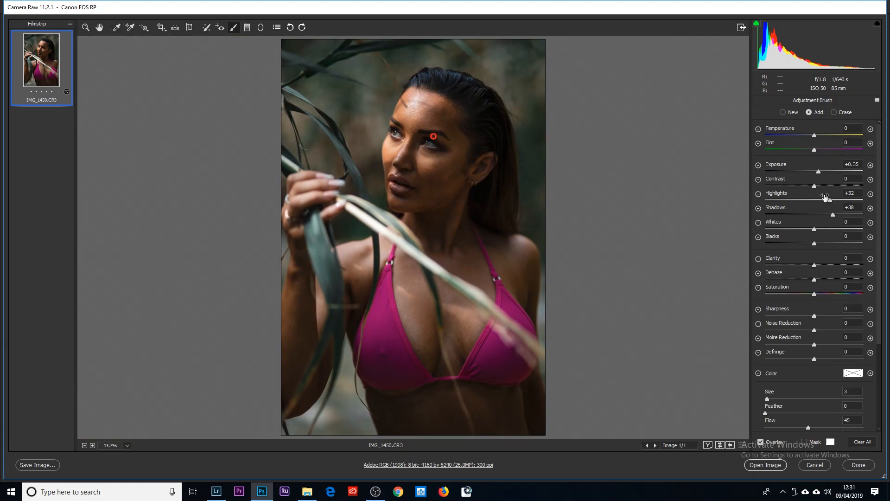
left_click_drag(819, 171, 821, 172)
left_click(90, 28)
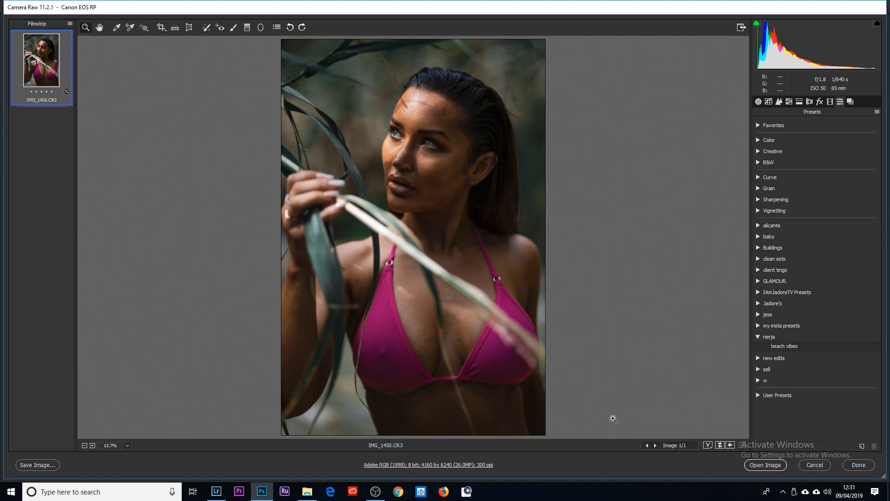
left_click(765, 464)
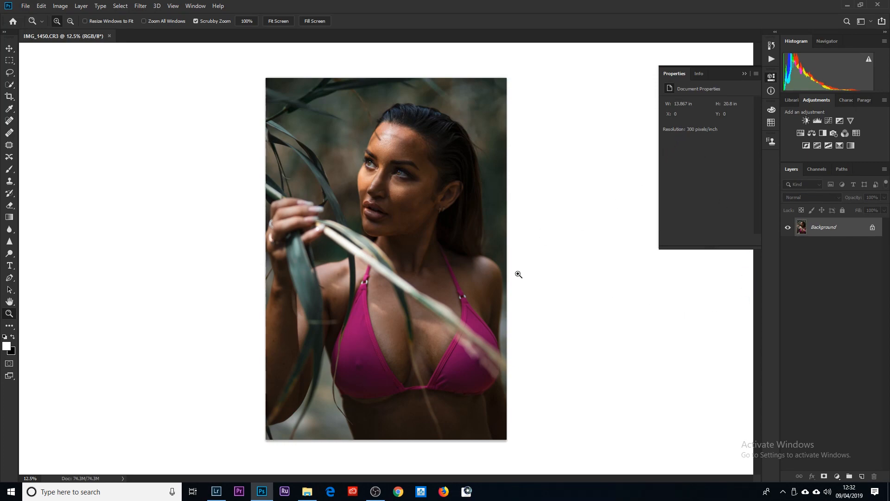
Add a Color Balance adjustment layer with midtones at Magenta–Green -12 and Yellow–Blue -22
left_click(813, 134)
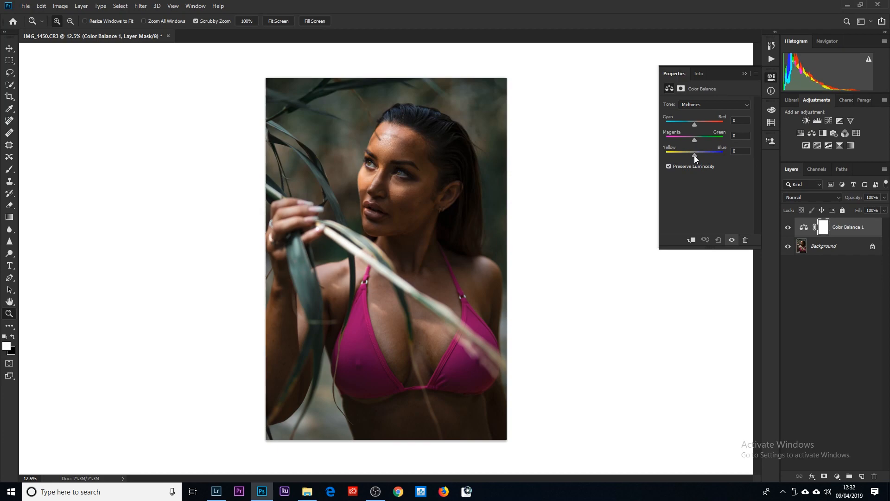
left_click_drag(687, 154, 688, 155)
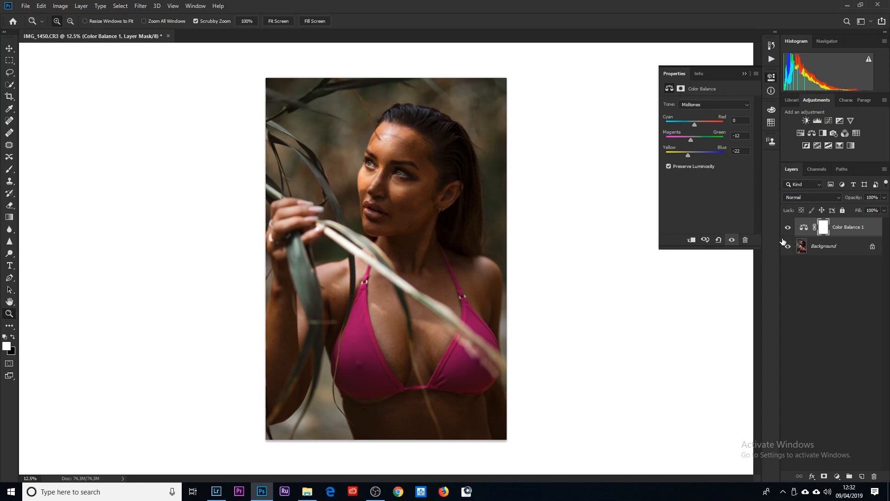
Compare the portrait with and without the Color Balance layer, both in full and closer on the face
left_click(787, 228)
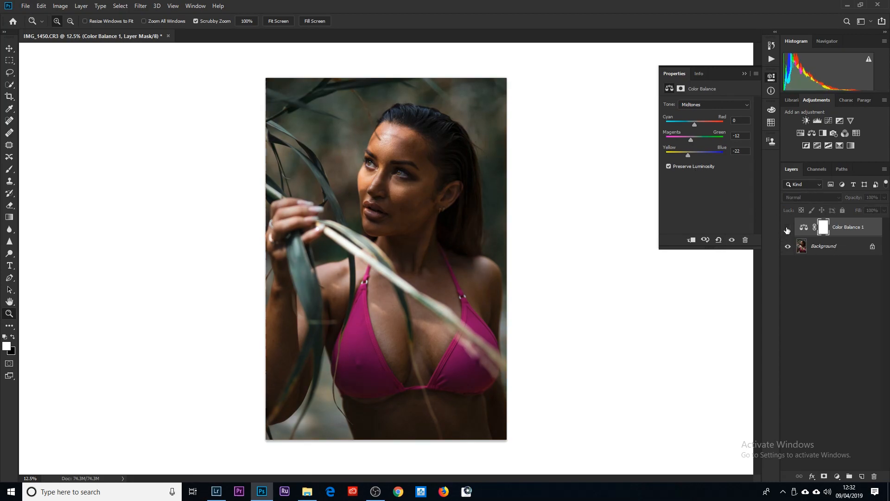
left_click(786, 228)
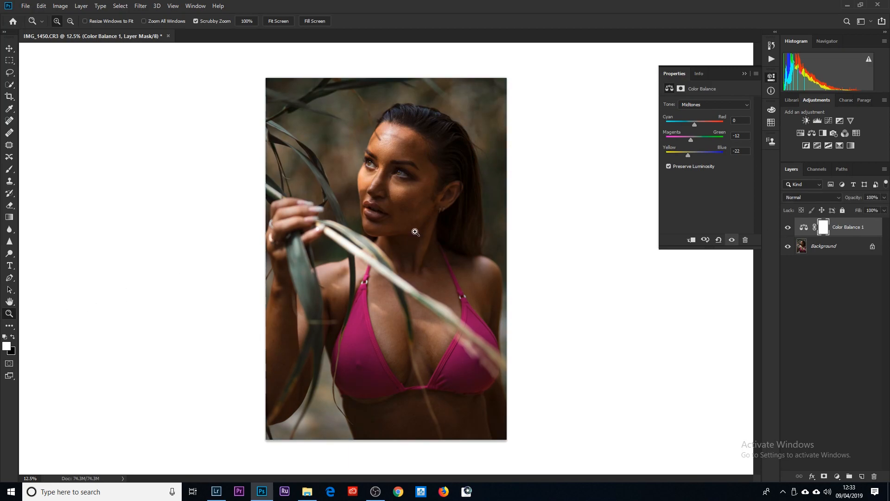
left_click(411, 235)
left_click(412, 235)
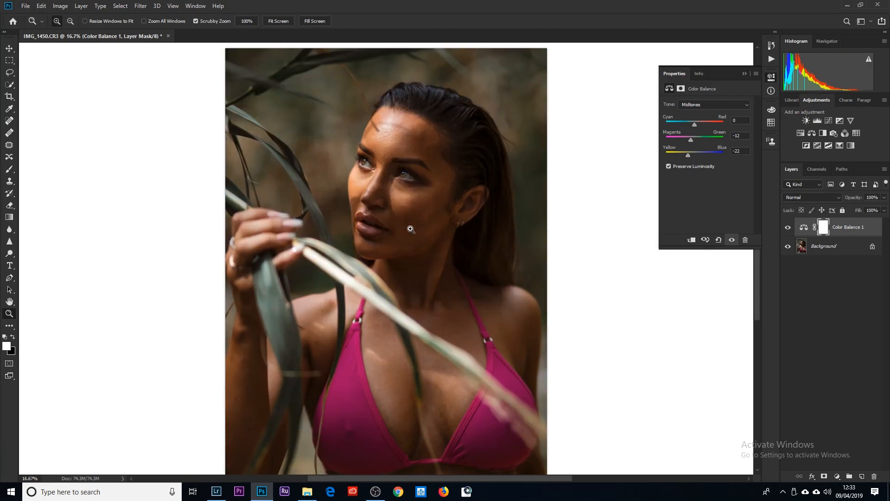
left_click(788, 228)
left_click(787, 228)
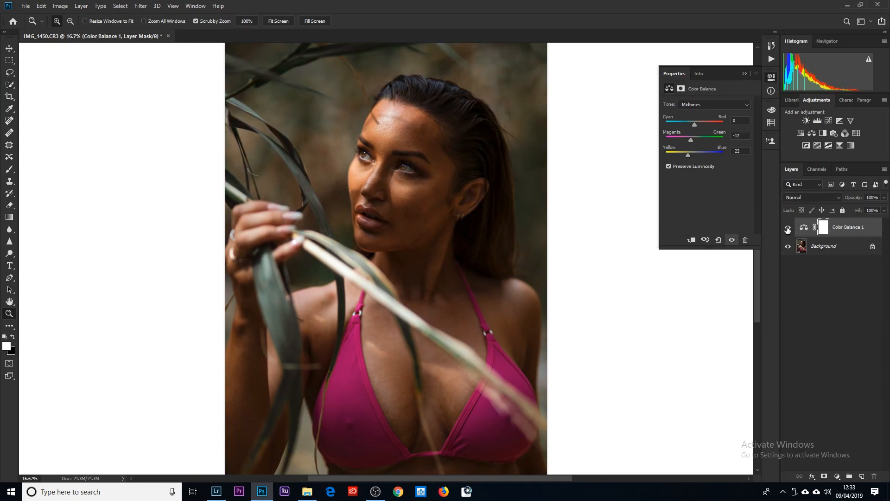
left_click(788, 229)
left_click(788, 228)
left_click(274, 23)
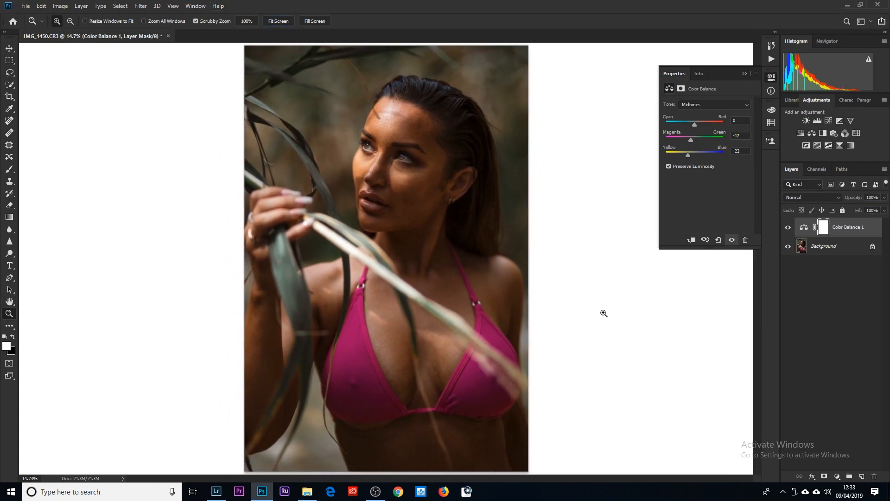
Set the Color Balance highlights to Magenta–Green -9 and Yellow–Blue -22, and compare the image with and without the layer
left_click(693, 104)
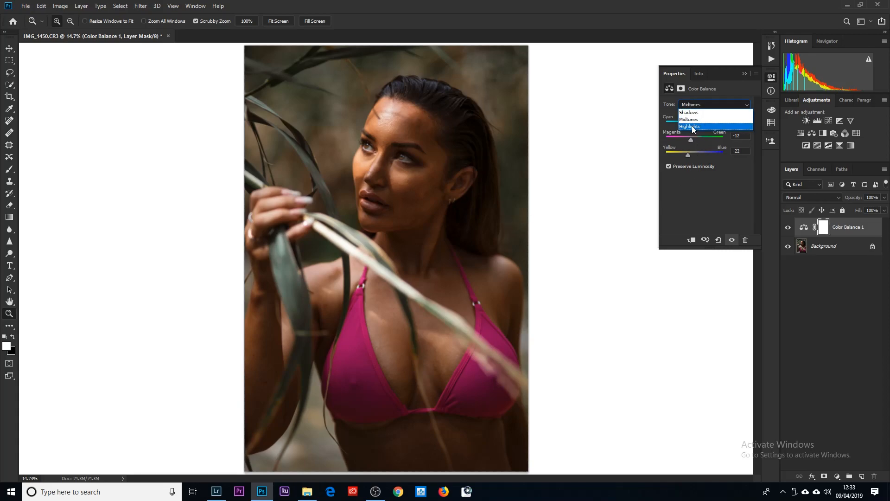
left_click(693, 126)
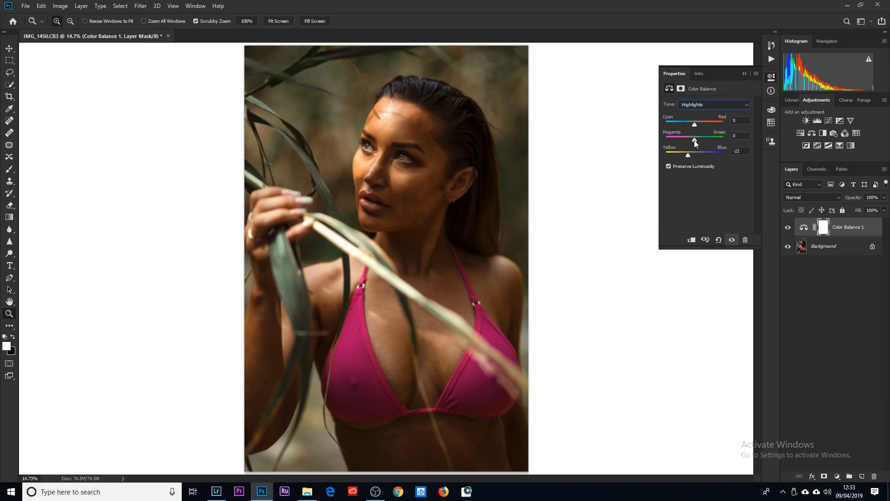
left_click_drag(694, 140, 692, 141)
left_click(436, 160)
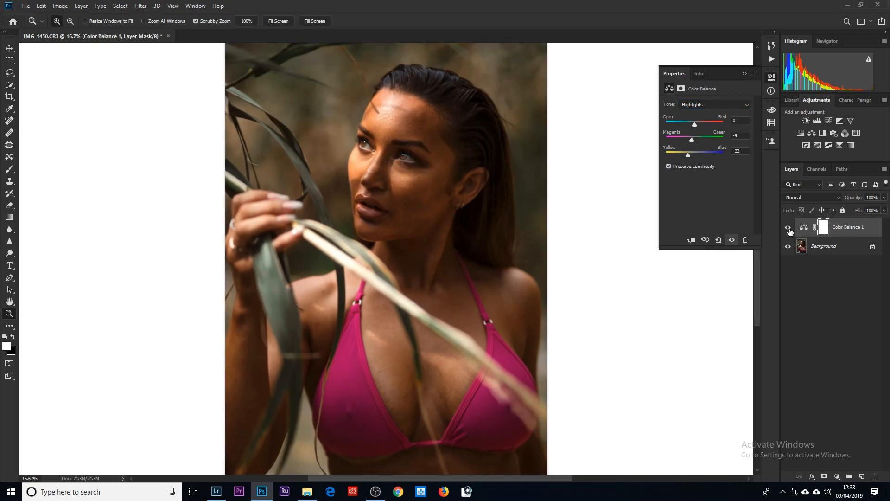
left_click(789, 227)
left_click(789, 228)
left_click(788, 228)
left_click(788, 227)
left_click(281, 21)
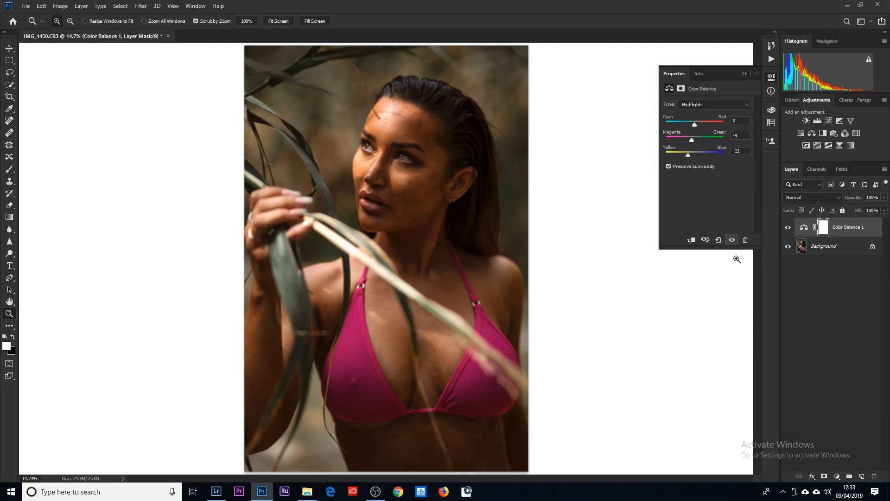
left_click(833, 249)
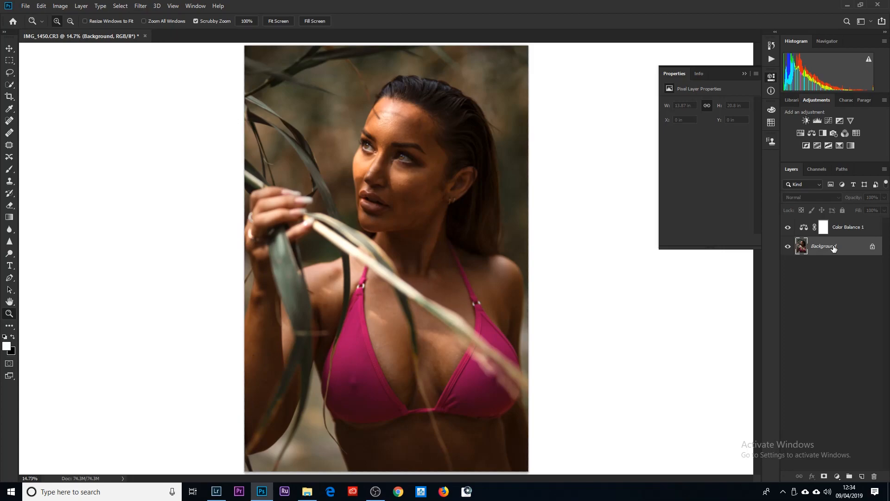
key("ctrl+j")
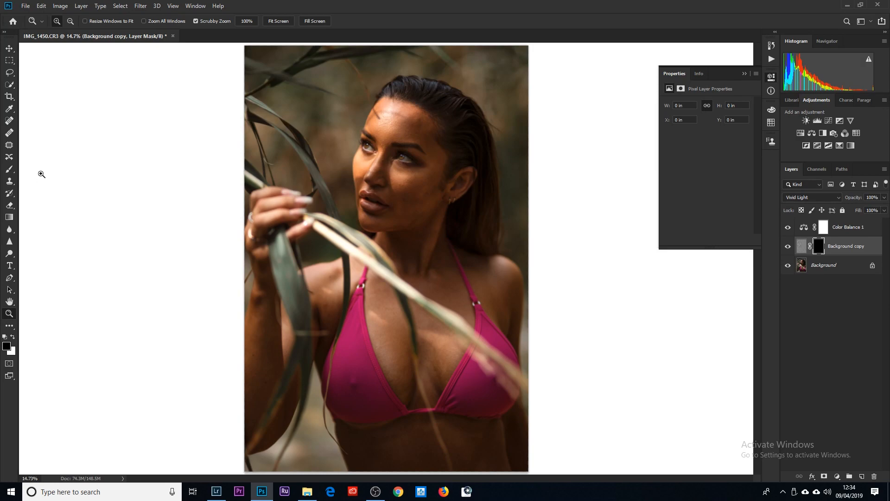
left_click(10, 172)
left_click(13, 338)
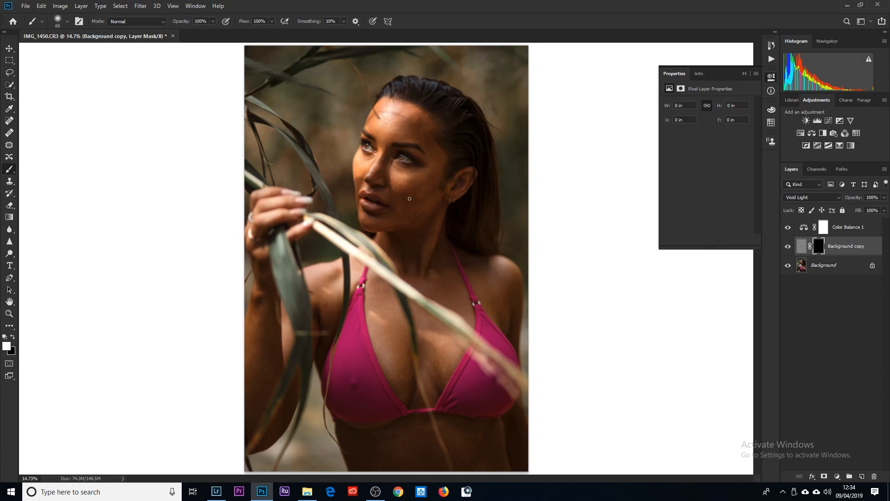
key("bracketright")
key("bracketright")
key("bracketright")
left_click_drag(851, 250, 877, 474)
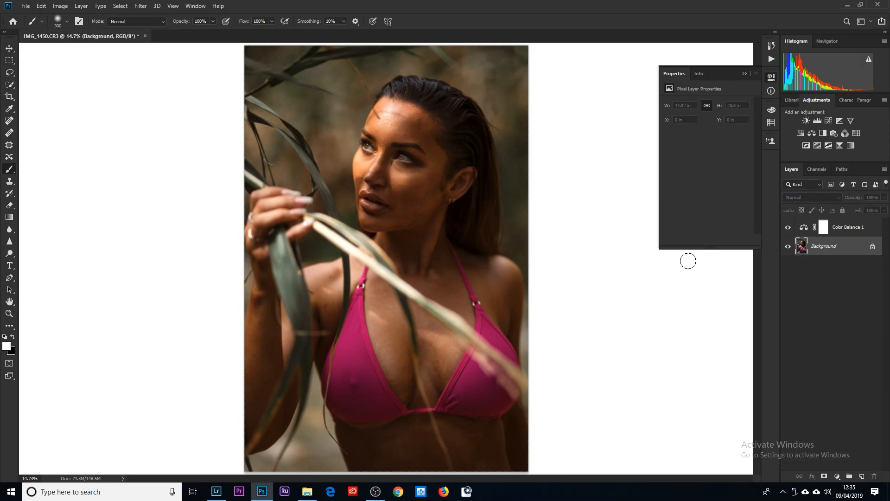
Remove small blemishes from the woman's forehead and cheek on the Background layer with the Spot Healing Brush
left_click(9, 313)
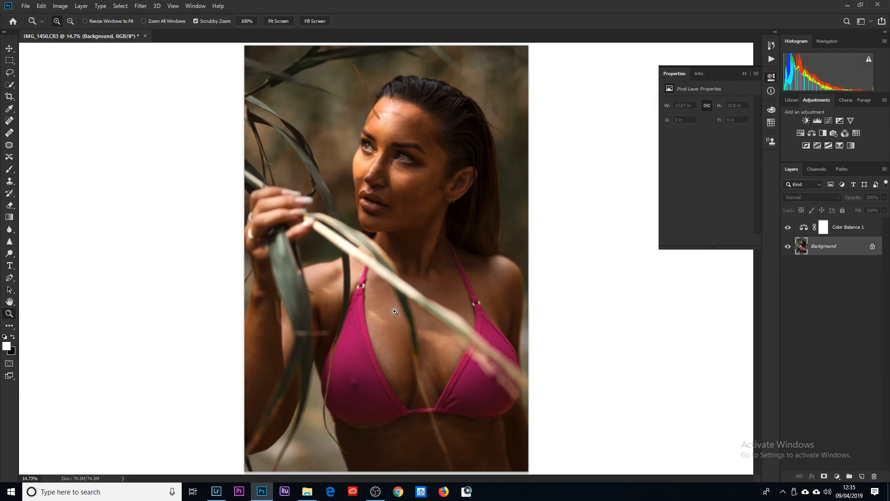
left_click(406, 132)
left_click_drag(407, 133, 406, 148)
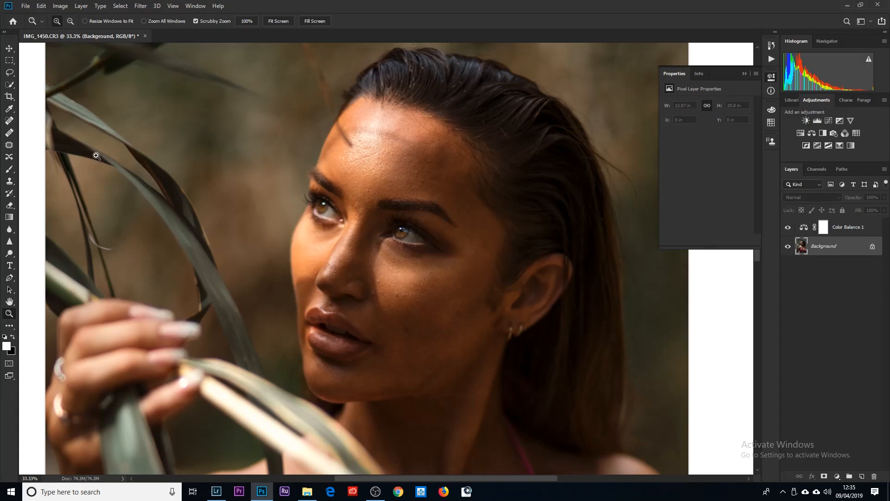
left_click(9, 121)
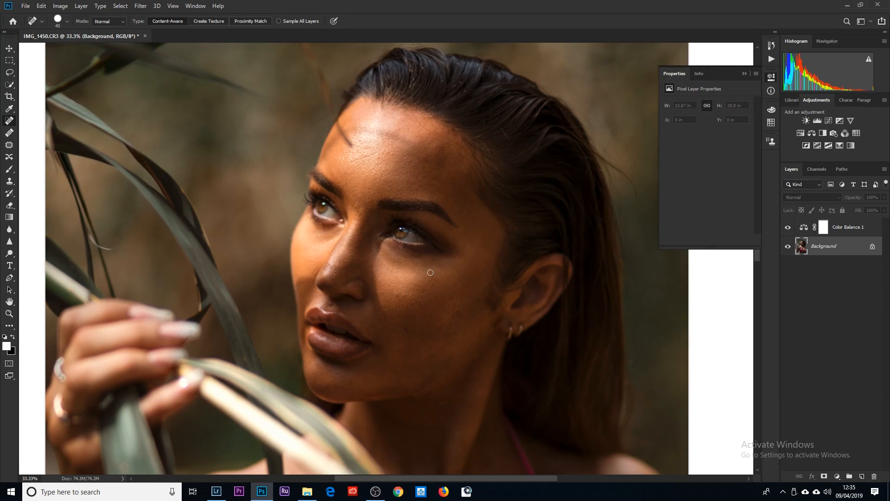
left_click(371, 197)
left_click(360, 142)
left_click(396, 161)
left_click(399, 296)
scroll(400, 293, "down", 1)
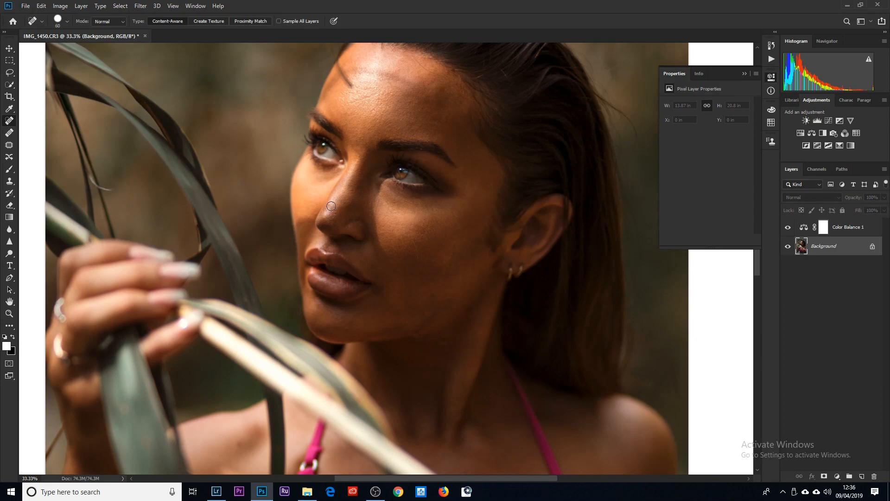
scroll(393, 249, "up", 3)
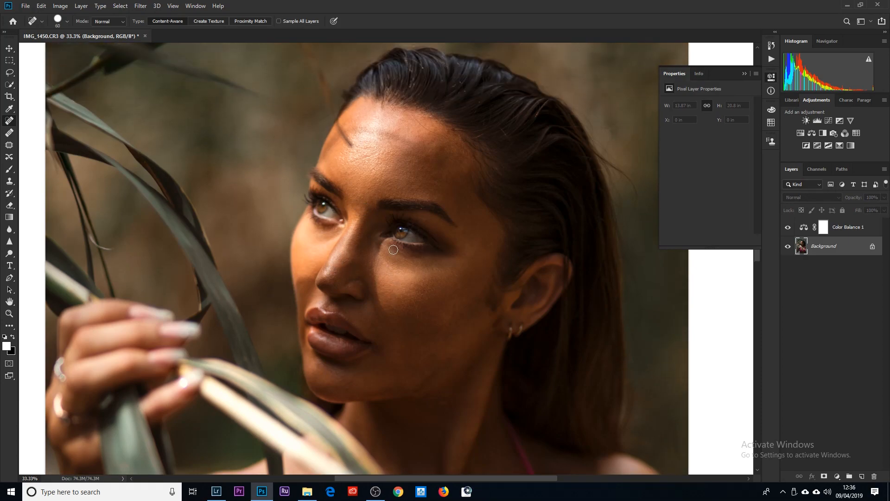
left_click(364, 159)
left_click_drag(370, 155, 387, 152)
Heal the upper forehead near the hairline with the Spot Healing Brush enlarged to size 100
scroll(423, 186, "down", 14)
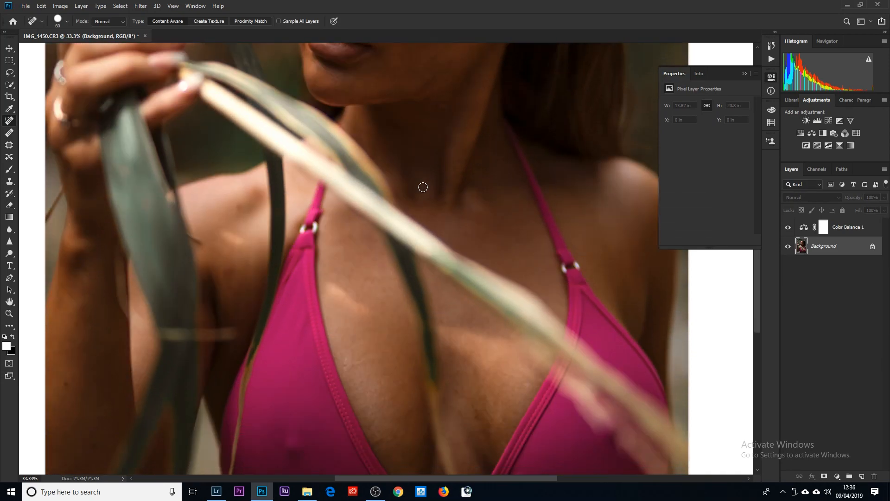
scroll(423, 187, "down", 1)
key("z")
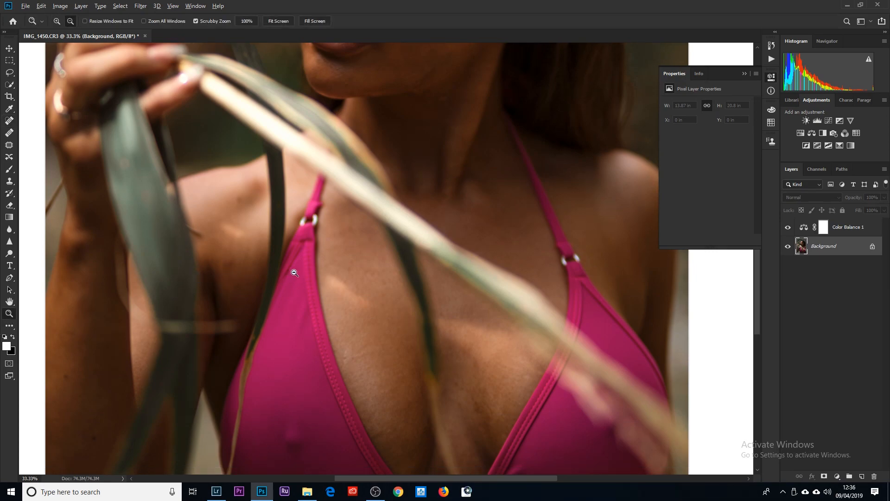
left_click(296, 272, "alt")
left_click(296, 272, "alt")
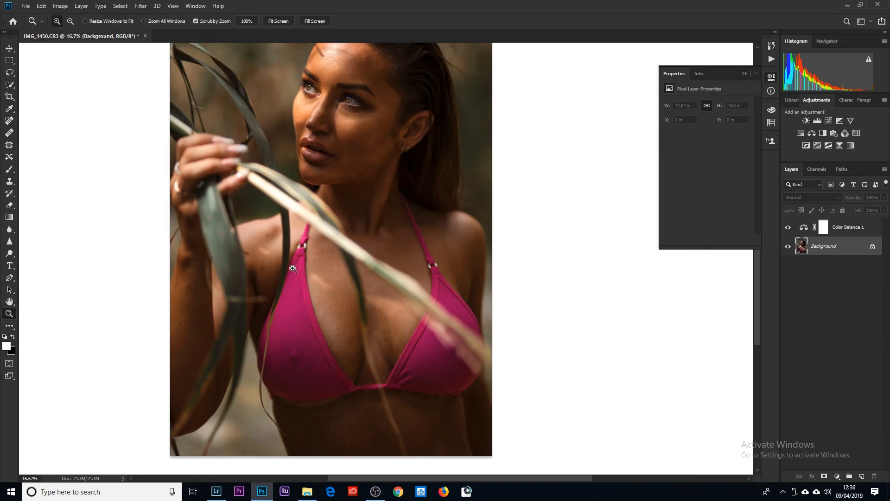
scroll(317, 267, "up", 2)
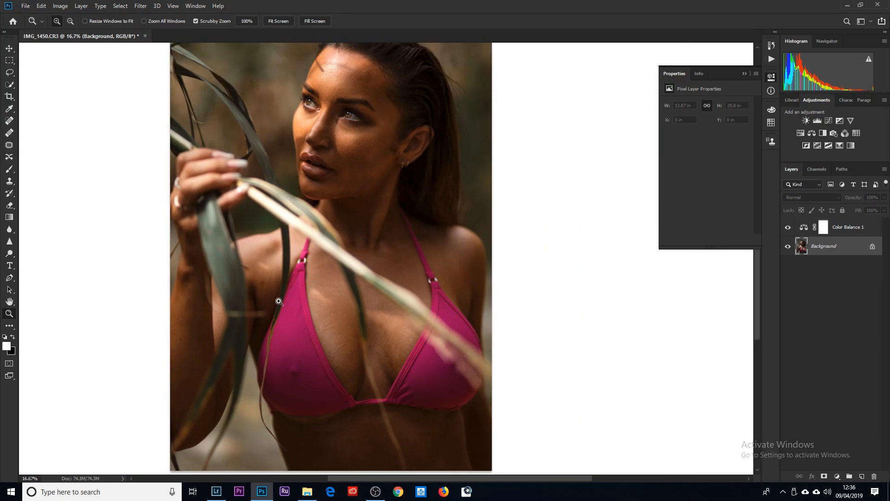
left_click(9, 120)
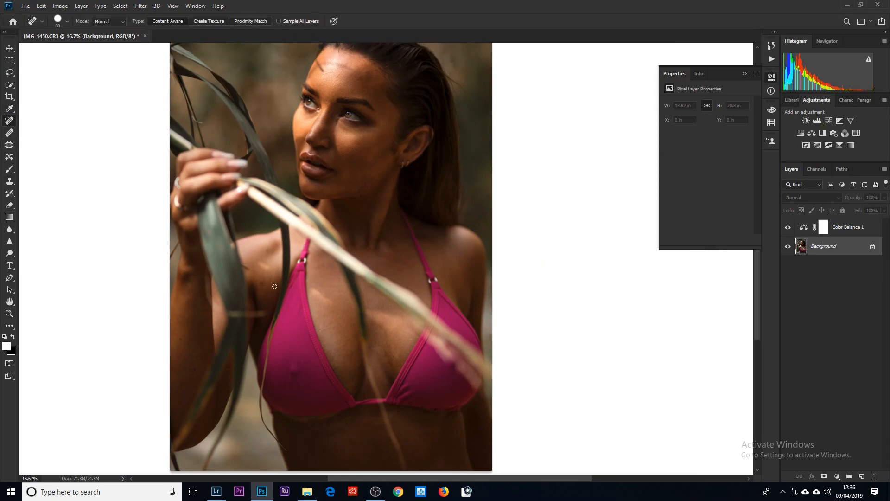
key("bracketright")
key("bracketright")
key("bracketright")
key("bracketright")
scroll(388, 294, "up", 2)
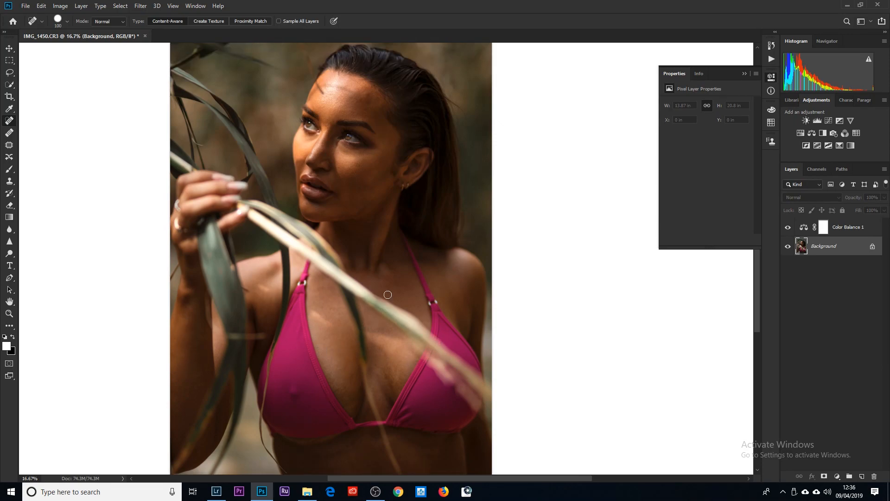
left_click_drag(362, 88, 357, 88)
left_click(9, 314)
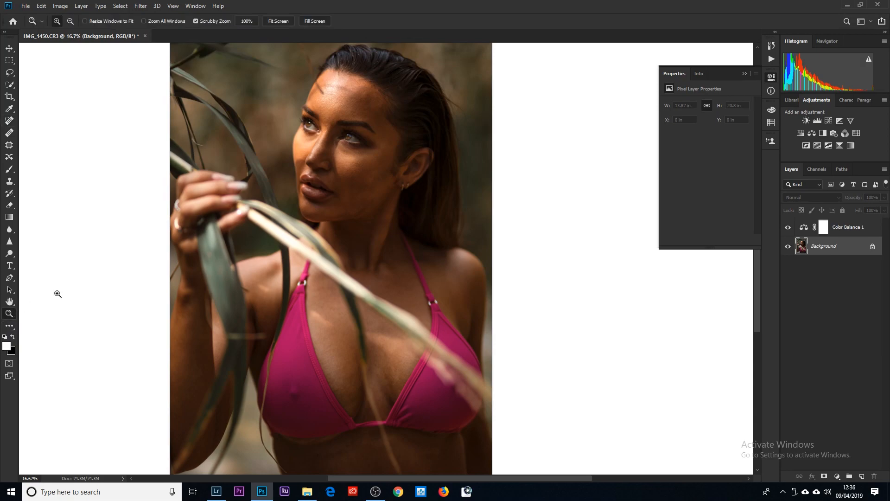
Heal uneven patches on the woman's jaw and cheek with the Spot Healing Brush on the Background layer, varying the brush size
left_click(373, 197)
scroll(352, 202, "up", 3)
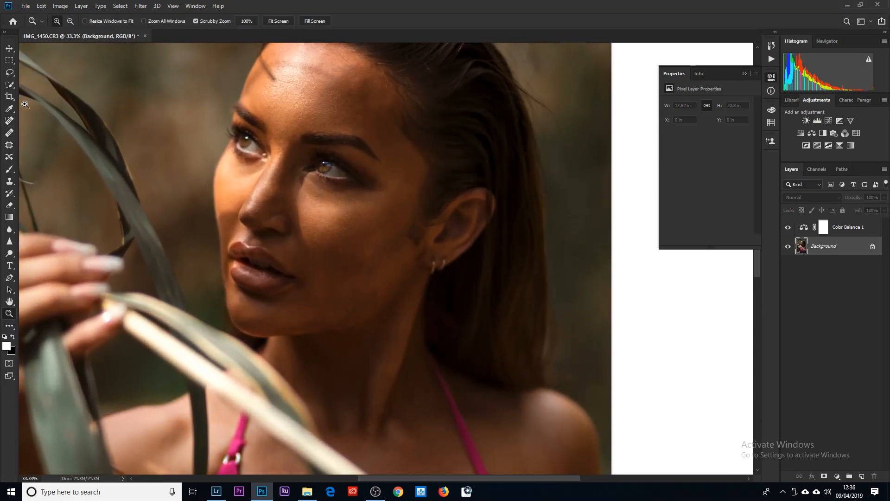
left_click(9, 121)
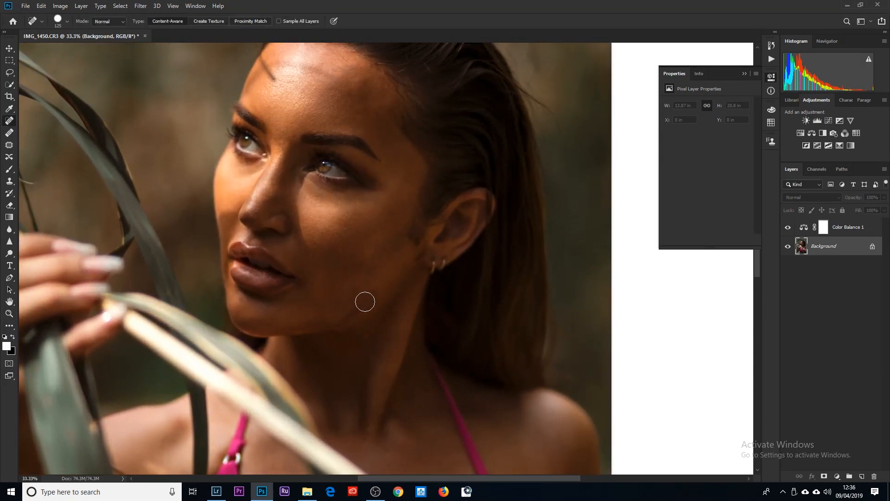
left_click(368, 299)
left_click(346, 314)
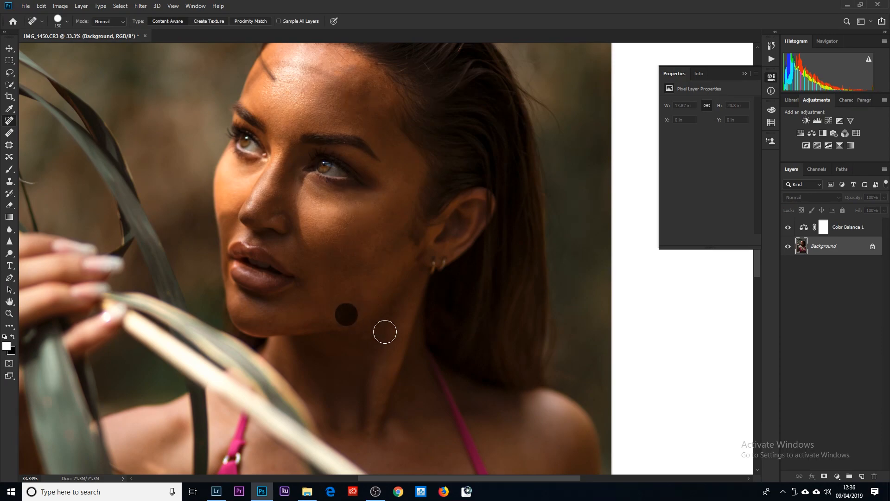
key("bracketleft")
key("bracketleft")
key("bracketleft")
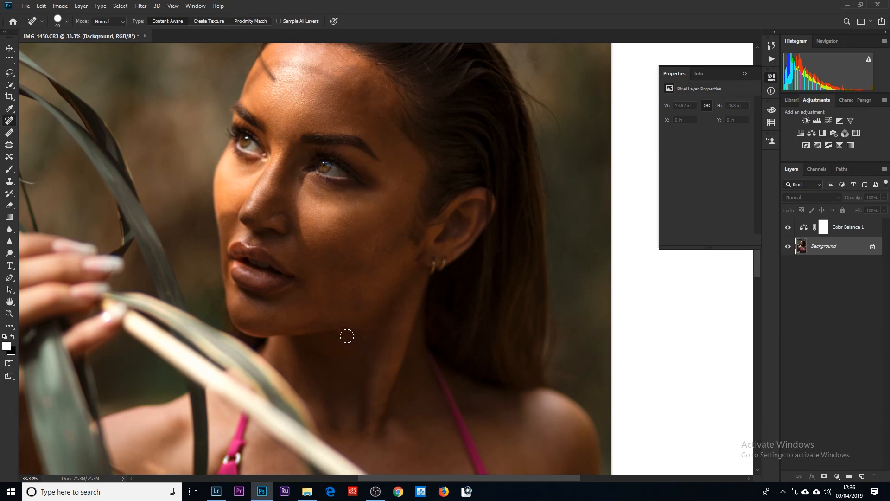
left_click(339, 241)
Create a skin-smoothing copy of the Background layer in Vivid Light mode with a black layer mask
left_click(8, 313)
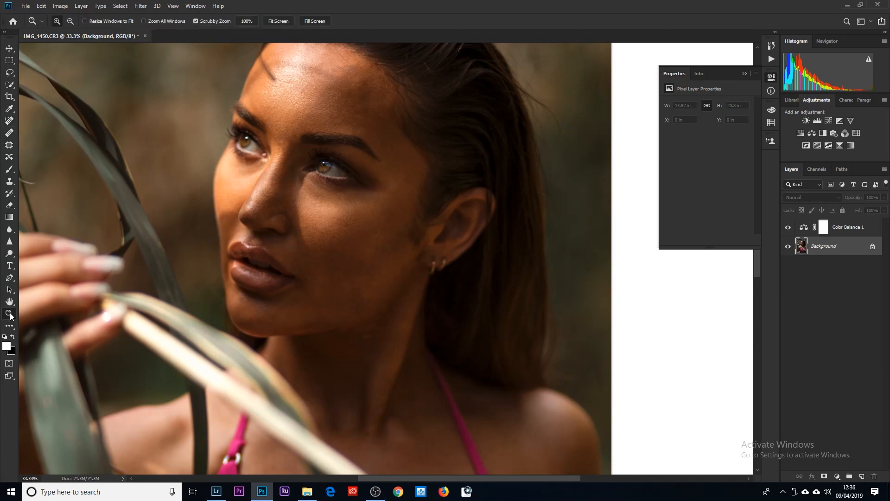
left_click(278, 21)
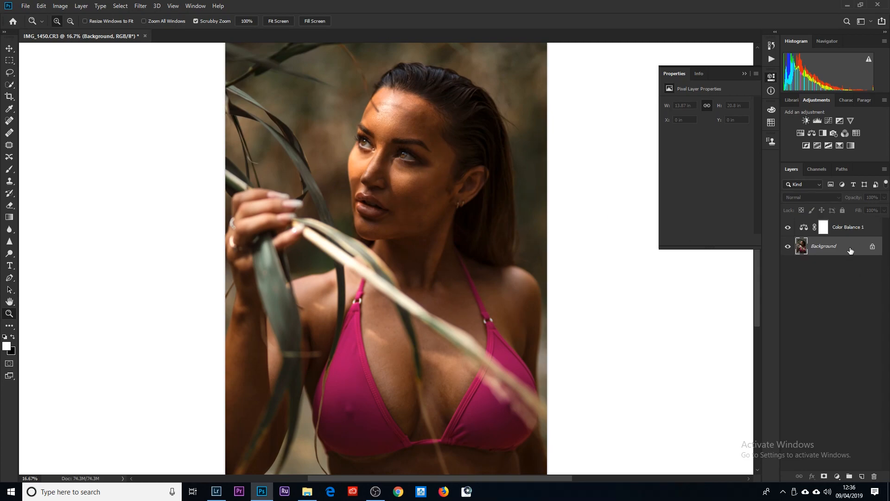
key("ctrl+j")
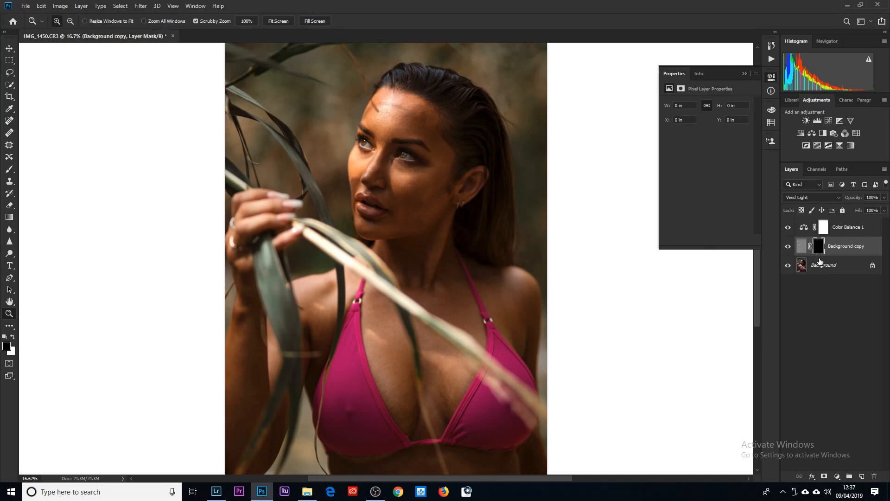
Paint white on the Background copy mask over the cheek, jaw and forehead to smooth the facial skin, resizing the brush as needed
left_click(9, 169)
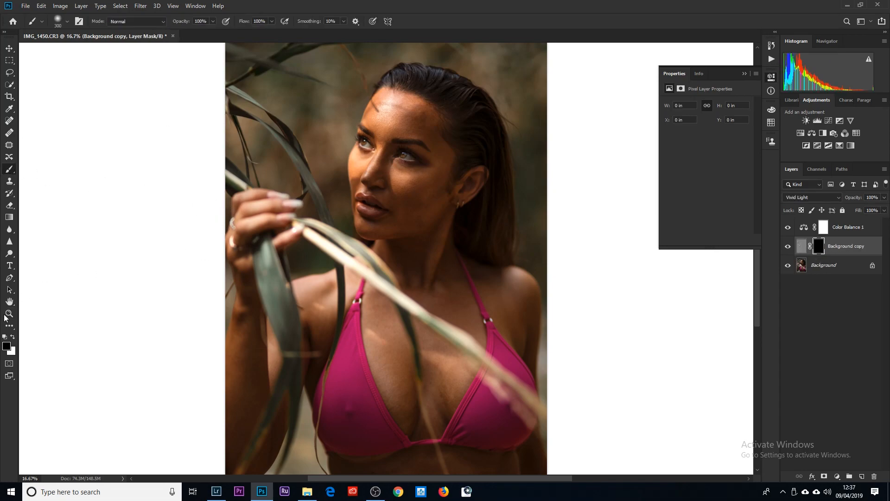
left_click(12, 336)
key("bracketleft")
key("bracketleft")
mouse_move(441, 165)
left_mouse_down()
mouse_move(388, 227)
mouse_move(399, 227)
left_mouse_up()
key("bracketright")
key("bracketright")
left_click_drag(425, 239, 413, 245)
key("bracketleft")
mouse_move(419, 248)
left_mouse_down()
mouse_move(425, 234)
mouse_move(413, 143)
mouse_move(390, 123)
mouse_move(395, 105)
mouse_move(383, 95)
mouse_move(426, 118)
left_mouse_up()
key("bracketleft")
key("bracketleft")
key("bracketleft")
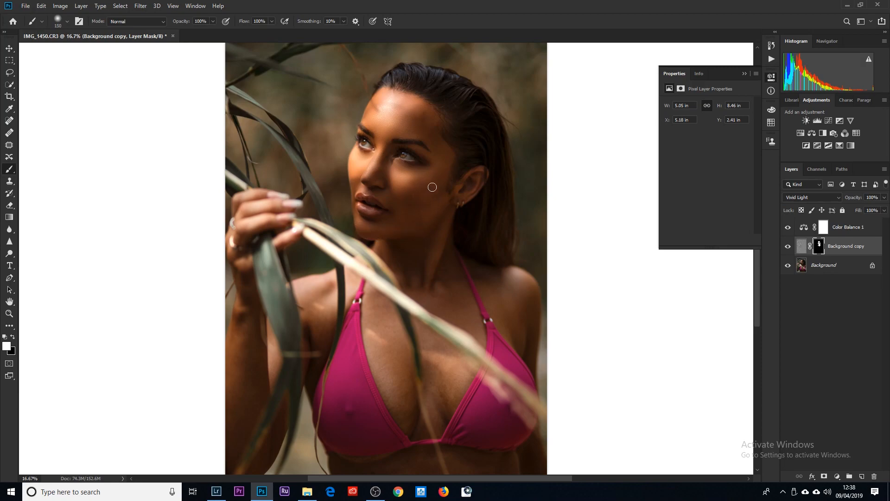
Enlarge the brush to 400 and paint white on the Background copy mask over the neck and upper chest
scroll(431, 190, "down", 1)
key("bracketright")
key("bracketright")
key("bracketright")
key("bracketright")
key("bracketright")
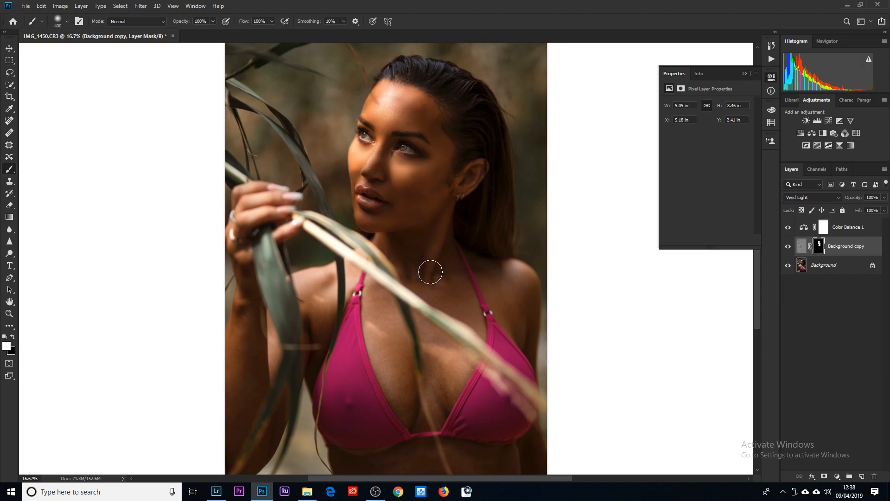
mouse_move(438, 256)
left_mouse_down()
mouse_move(455, 291)
mouse_move(451, 276)
mouse_move(451, 291)
mouse_move(406, 254)
mouse_move(466, 300)
mouse_move(513, 290)
mouse_move(512, 273)
mouse_move(524, 285)
mouse_move(518, 306)
mouse_move(492, 279)
mouse_move(515, 321)
mouse_move(423, 279)
mouse_move(477, 324)
mouse_move(446, 277)
mouse_move(373, 298)
left_mouse_up()
Extend the white mask painting on Background copy across the chest and the shoulder of the raised arm
key("bracketleft")
key("bracketright")
mouse_move(385, 358)
left_mouse_down()
mouse_move(409, 410)
mouse_move(442, 371)
mouse_move(427, 418)
mouse_move(458, 369)
mouse_move(425, 331)
mouse_move(452, 360)
mouse_move(434, 339)
mouse_move(457, 360)
mouse_move(456, 334)
mouse_move(446, 290)
mouse_move(414, 248)
mouse_move(434, 269)
mouse_move(405, 253)
mouse_move(424, 266)
mouse_move(321, 295)
mouse_move(321, 314)
mouse_move(312, 283)
left_mouse_up()
key("bracketleft")
key("bracketleft")
key("bracketleft")
key("bracketleft")
mouse_move(311, 342)
left_mouse_down()
mouse_move(329, 279)
mouse_move(309, 363)
left_mouse_up()
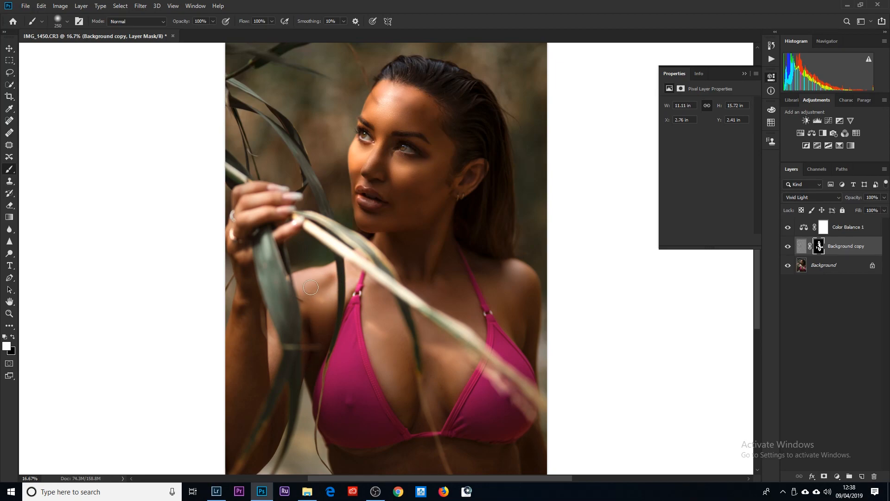
Paint white on the Background copy mask along the raised arm to smooth its skin
key("bracketright")
key("bracketright")
mouse_move(249, 306)
left_mouse_down()
mouse_move(241, 462)
mouse_move(253, 460)
mouse_move(276, 385)
mouse_move(264, 367)
mouse_move(263, 378)
mouse_move(270, 345)
mouse_move(255, 304)
left_mouse_up()
key("bracketleft")
key("bracketleft")
key("bracketleft")
key("bracketleft")
key("bracketleft")
key("bracketleft")
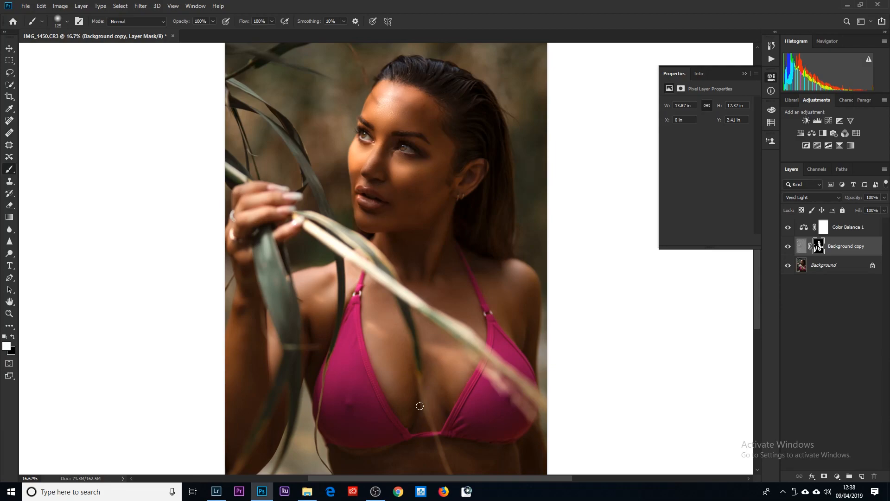
Paint white on the Background copy mask over the abdomen with a larger brush, and reduce the layer's opacity
scroll(419, 405, "down", 2)
key("bracketright")
key("bracketright")
key("bracketright")
key("bracketright")
key("bracketright")
key("bracketright")
key("bracketright")
key("bracketright")
mouse_move(391, 446)
left_mouse_down()
mouse_move(455, 424)
mouse_move(441, 417)
mouse_move(417, 426)
left_mouse_up()
key("bracketleft")
key("bracketleft")
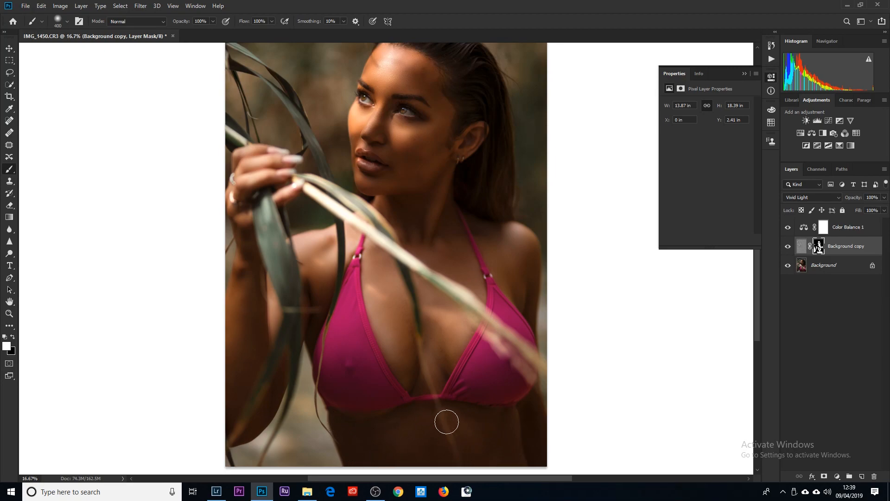
scroll(398, 292, "up", 3)
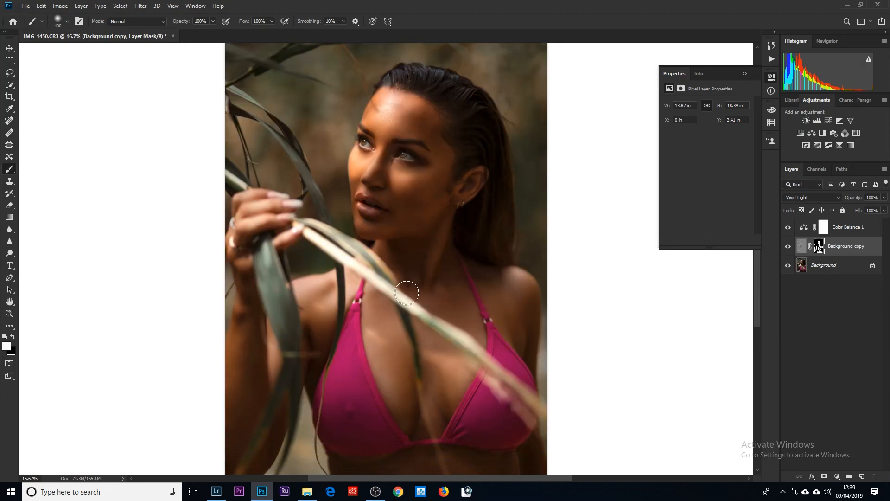
left_click(885, 198)
Create a second black-masked Vivid Light smoothing copy of the Background and paint white on its mask over the chest
left_click(827, 269)
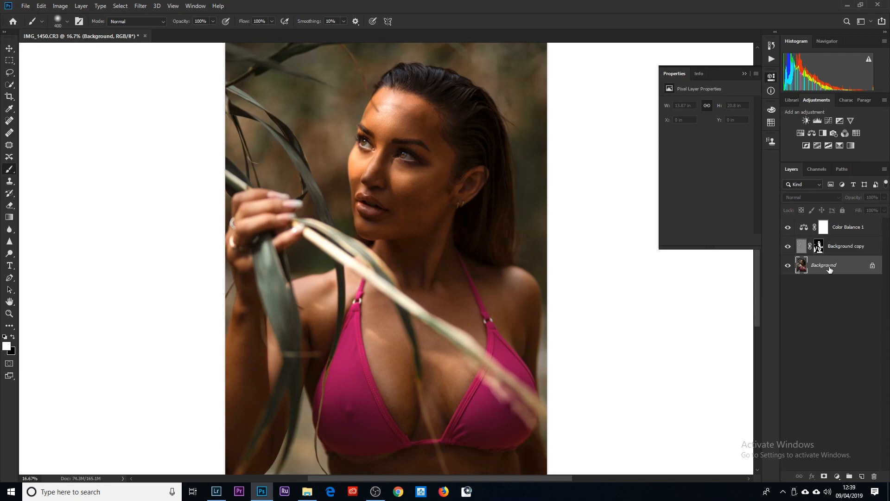
key("ctrl+j")
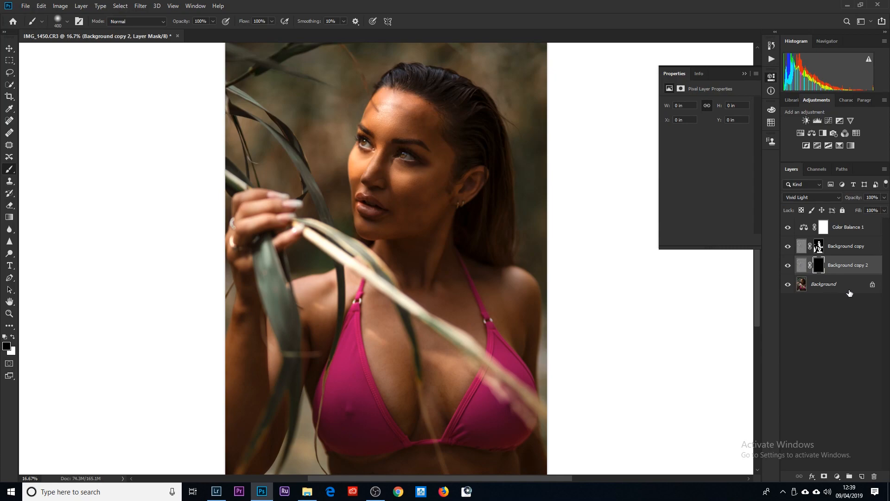
left_click(13, 337)
mouse_move(388, 369)
left_mouse_down()
mouse_move(391, 391)
mouse_move(406, 396)
left_mouse_up()
mouse_move(463, 363)
left_mouse_down()
mouse_move(435, 314)
mouse_move(403, 333)
mouse_move(397, 316)
mouse_move(430, 320)
mouse_move(437, 341)
mouse_move(471, 358)
mouse_move(463, 337)
left_mouse_up()
left_click_drag(410, 375, 435, 429)
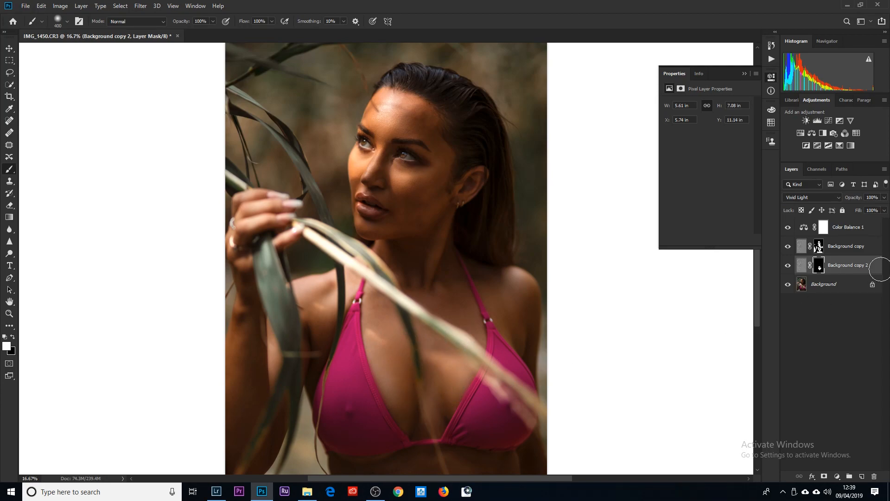
Set the Background copy 2 opacity to 32% and paint black on its mask over the upper chest with an enlarged brush
left_click(883, 198)
left_click(14, 340)
left_click(14, 340)
key("bracketright")
key("bracketright")
key("bracketright")
left_click_drag(391, 289, 413, 346)
Review the smoothed portrait in full and closer on the face, and select the Color Balance layer
left_click(9, 313)
left_click(279, 21)
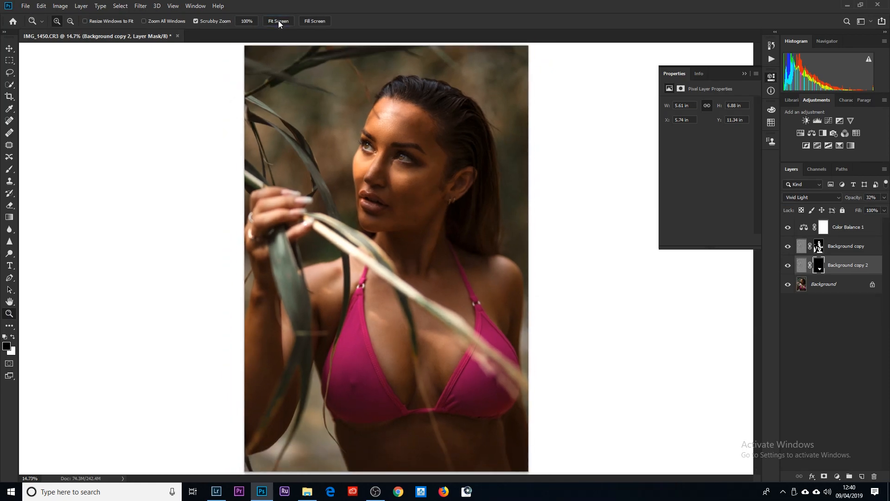
left_click(467, 170)
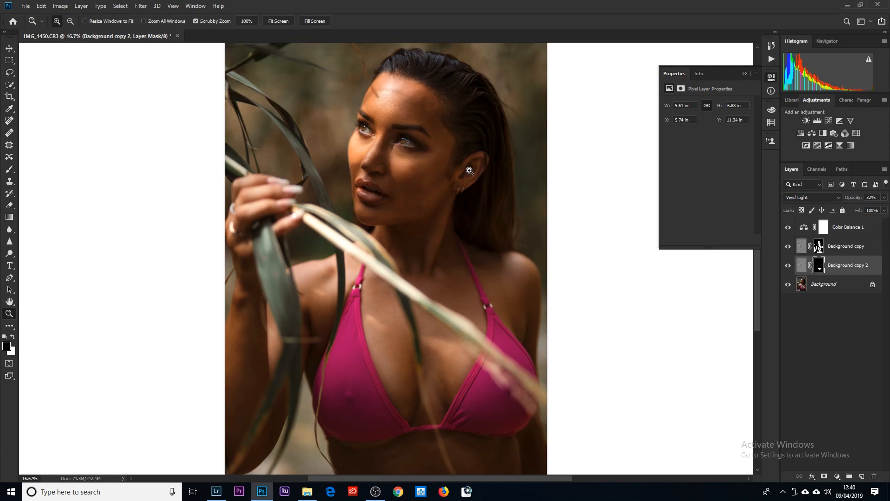
scroll(469, 170, "up", 3)
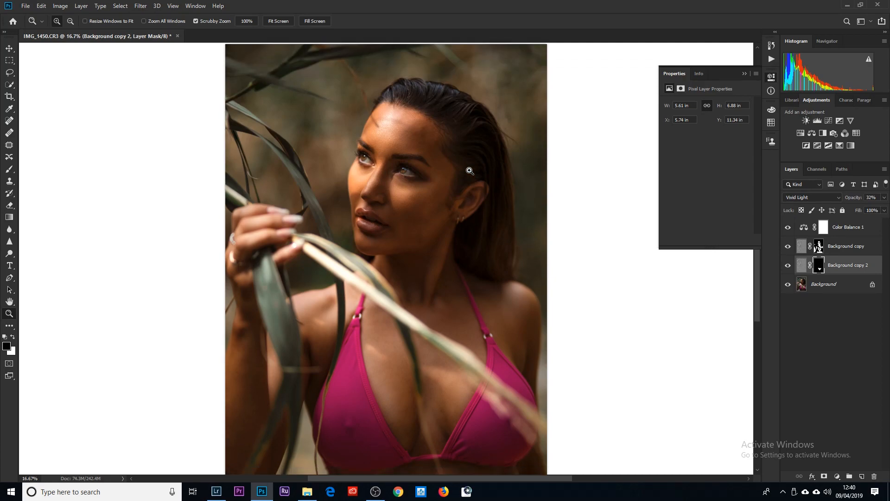
left_click(846, 232)
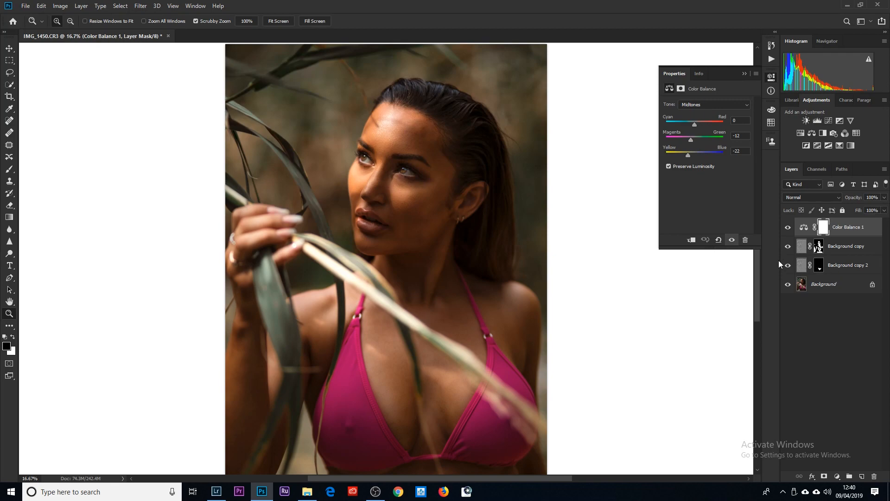
scroll(412, 289, "down", 2)
left_click(427, 235)
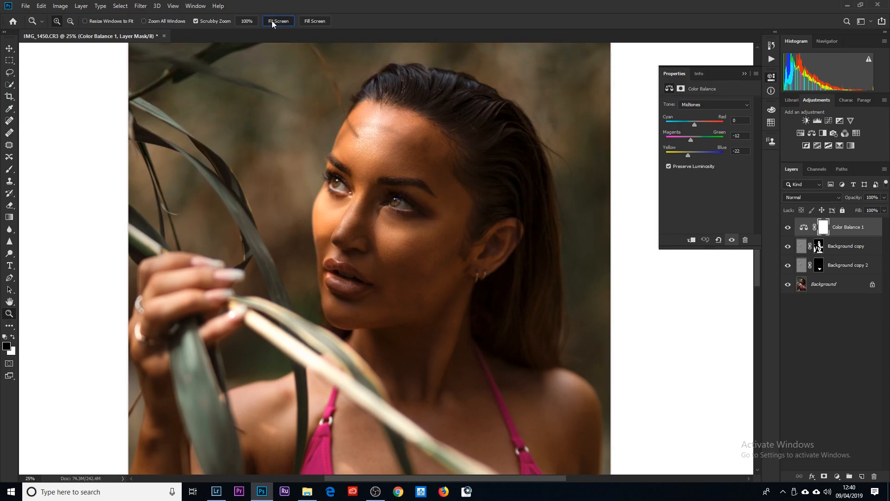
left_click(278, 21)
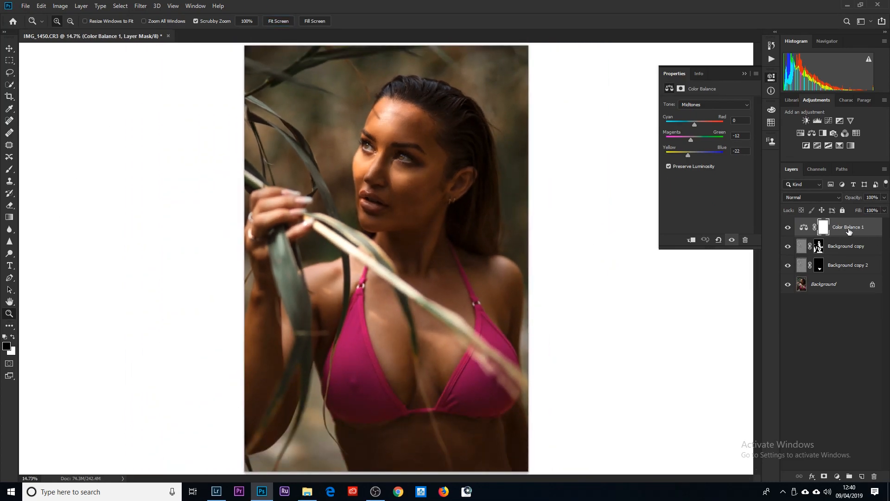
left_click(408, 216)
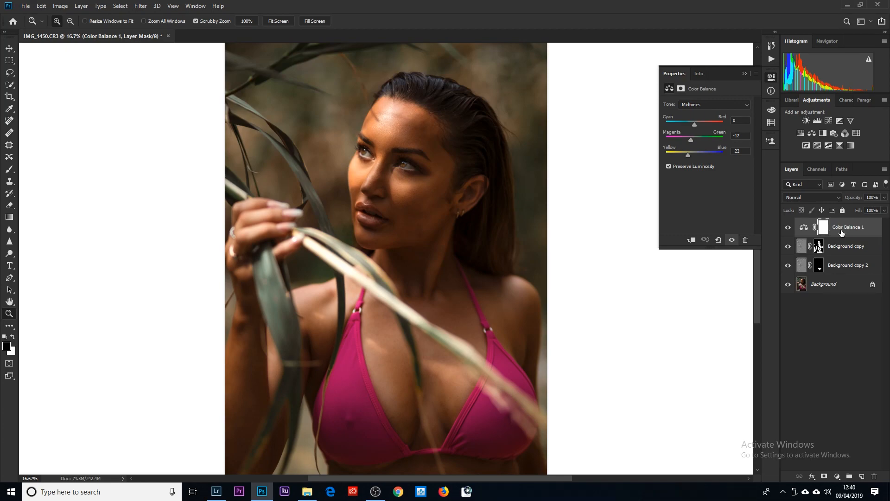
Stamp all visible layers into a new layer above Color Balance 1 and convert it for smart filters
key("ctrl+alt+shift+e")
key("x")
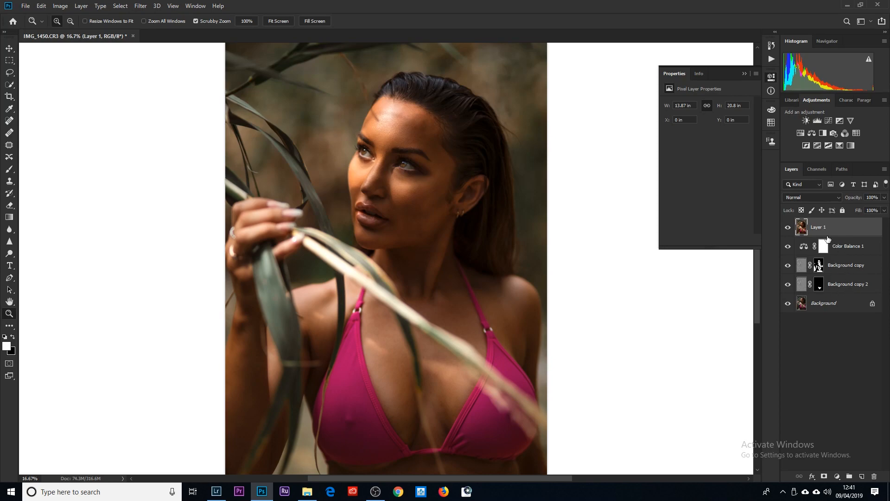
left_click(140, 6)
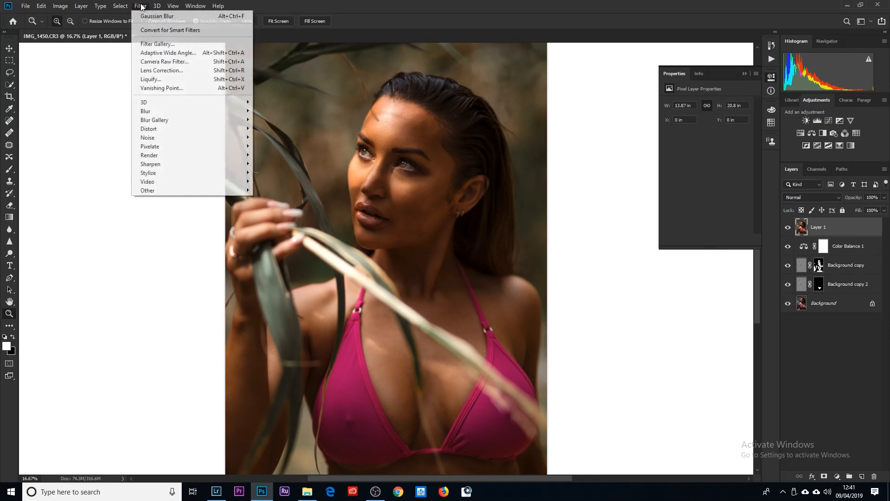
left_click(178, 30)
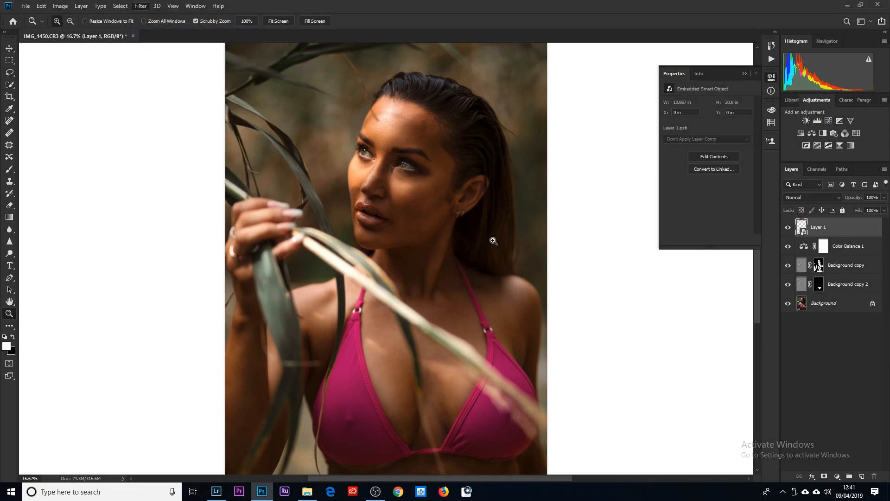
Apply a High Pass filter with a radius of 4 pixels to the stamped layer, previewing it at 25%
left_click(142, 7)
mouse_move(198, 189)
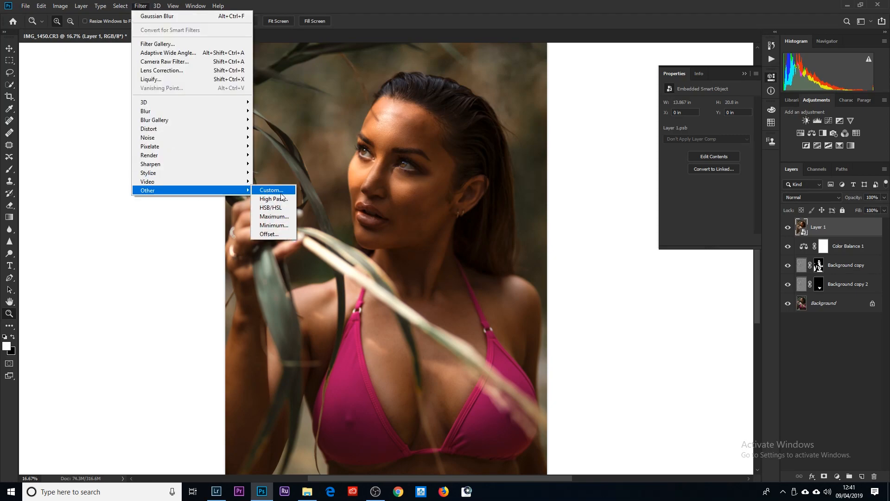
left_click(273, 199)
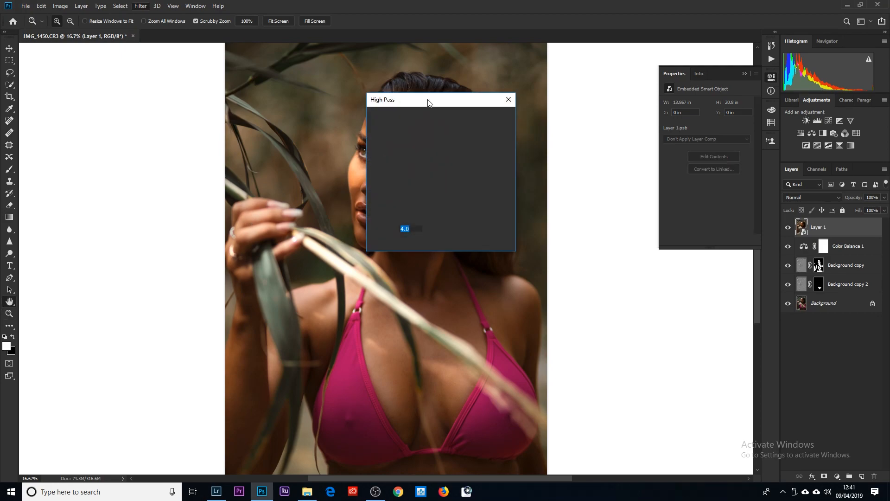
left_click_drag(289, 110, 127, 122)
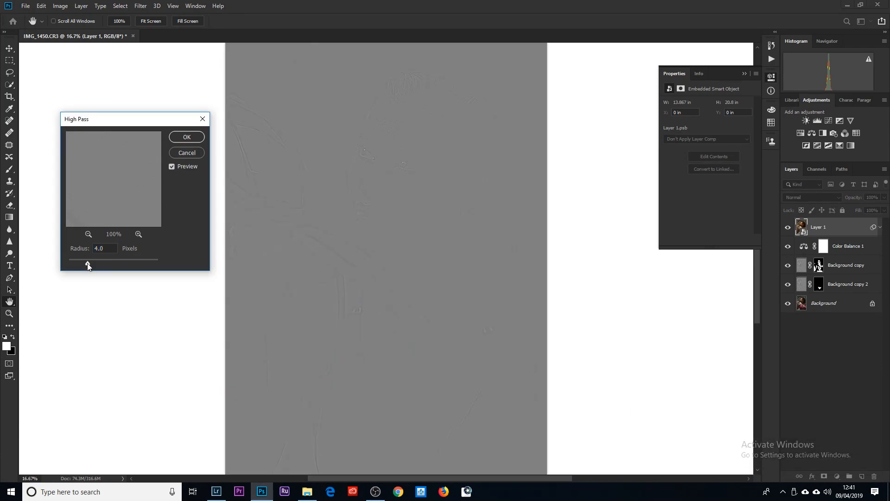
left_click_drag(95, 177, 130, 179)
left_click(88, 234)
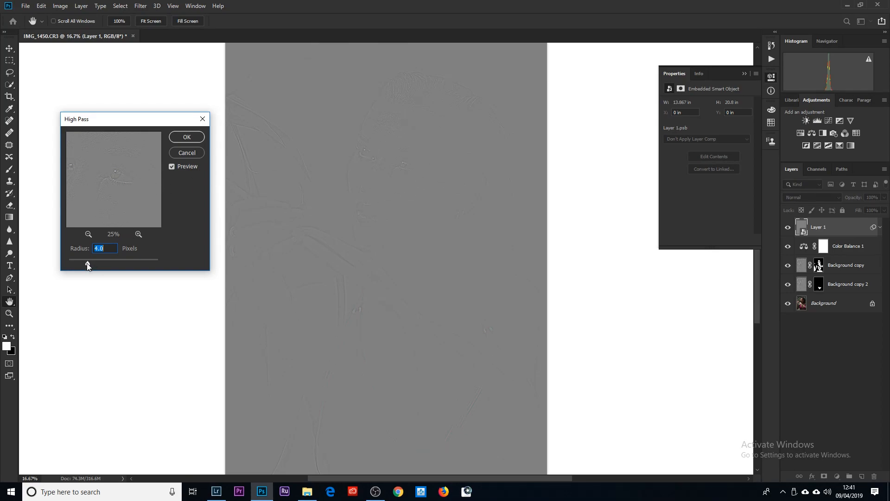
left_click_drag(87, 265, 86, 267)
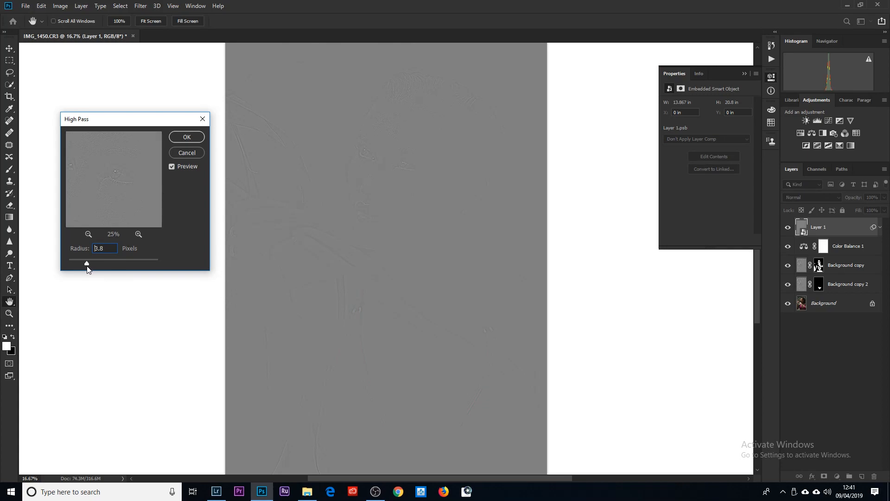
left_click_drag(87, 265, 87, 266)
type("4")
left_click(188, 137)
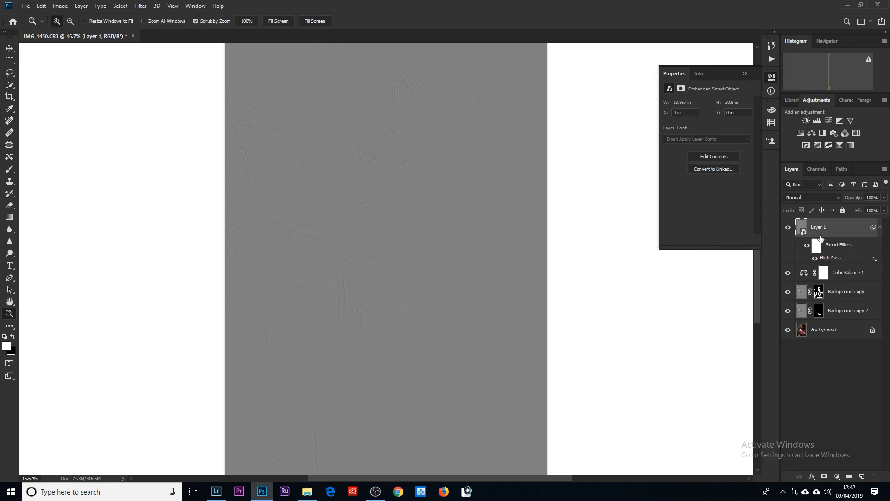
Collapse the stamped layer's smart filter list and set its blending mode to Overlay
left_click(880, 228)
left_click(833, 198)
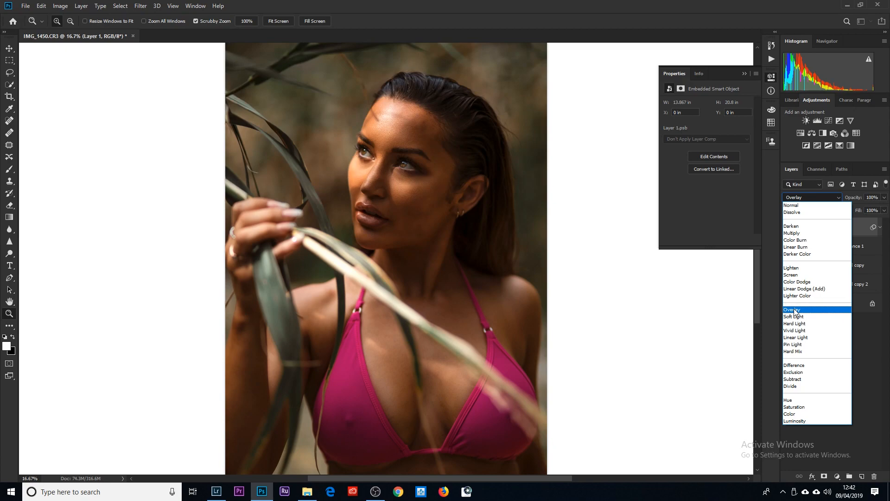
left_click(794, 310)
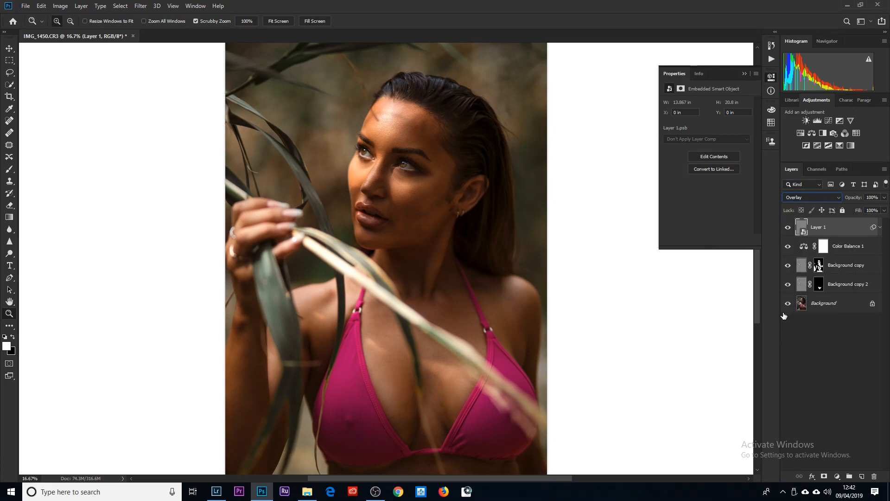
Compare the portrait at 25% with and without the High Pass sharpening layer
left_click(395, 150)
scroll(397, 156, "up", 3)
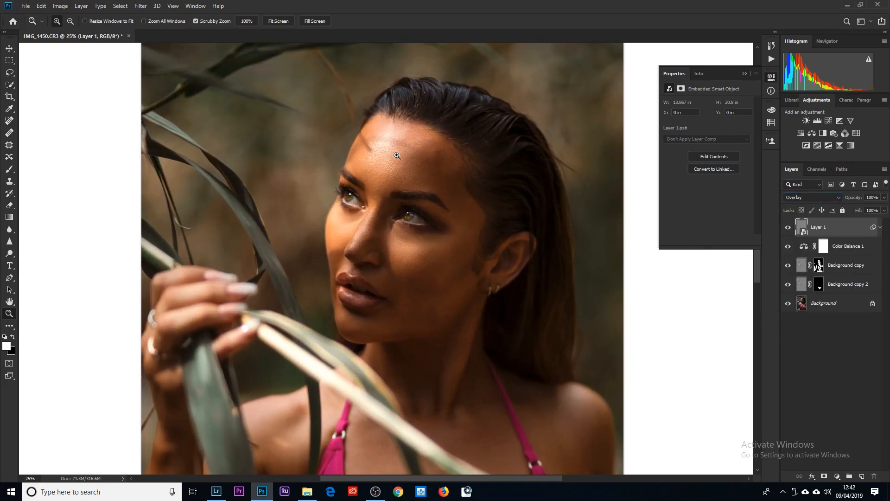
left_click(787, 228)
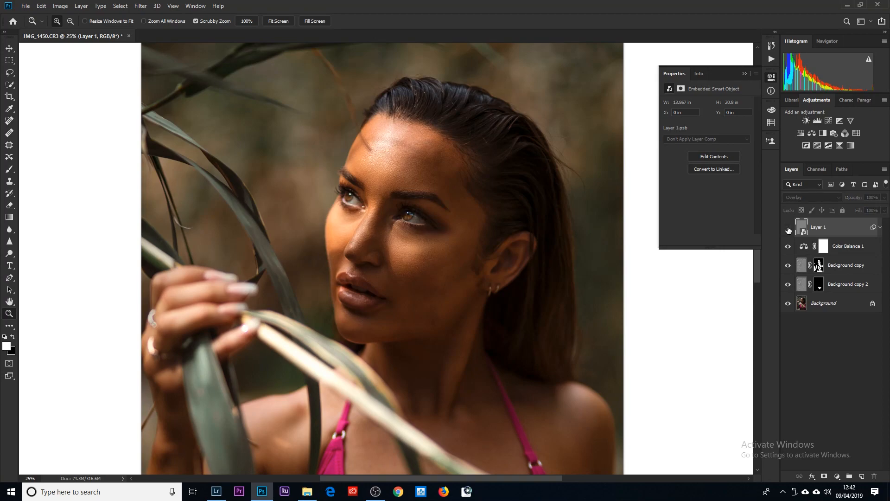
left_click(788, 228)
left_click(788, 228)
left_click(788, 228)
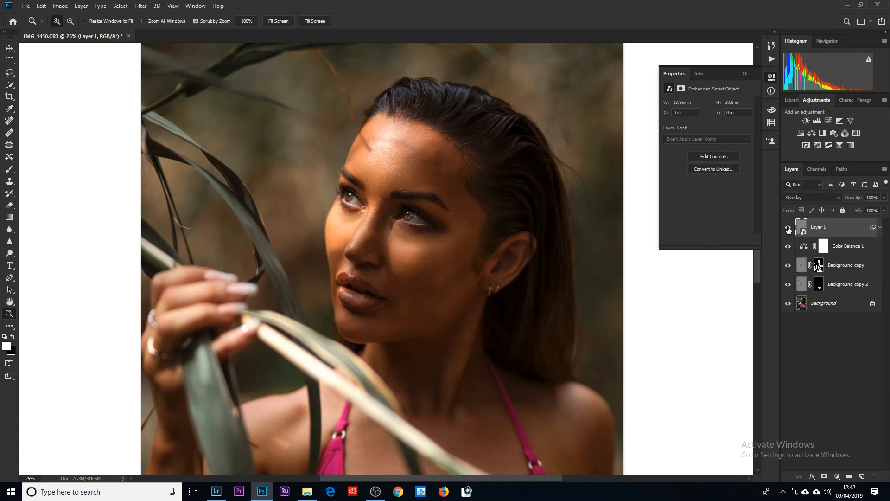
Examine the sharpening layer's before-and-after effect on the eyes and skin at 50%
left_click(380, 216)
left_click(421, 215)
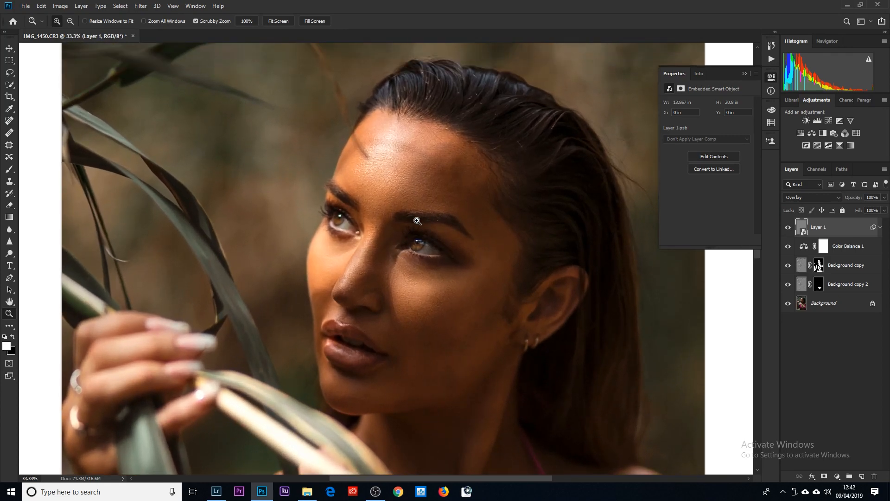
left_click(791, 228)
left_click(789, 227)
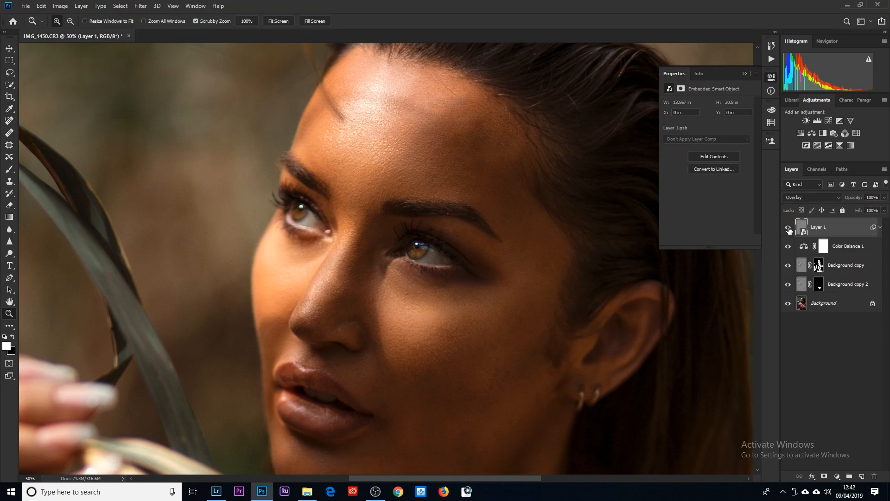
left_click(790, 228)
left_click(789, 227)
left_click(789, 228)
left_click(789, 228)
Add a layer mask to the sharpening layer Layer 1 and make it completely black
left_click(278, 21)
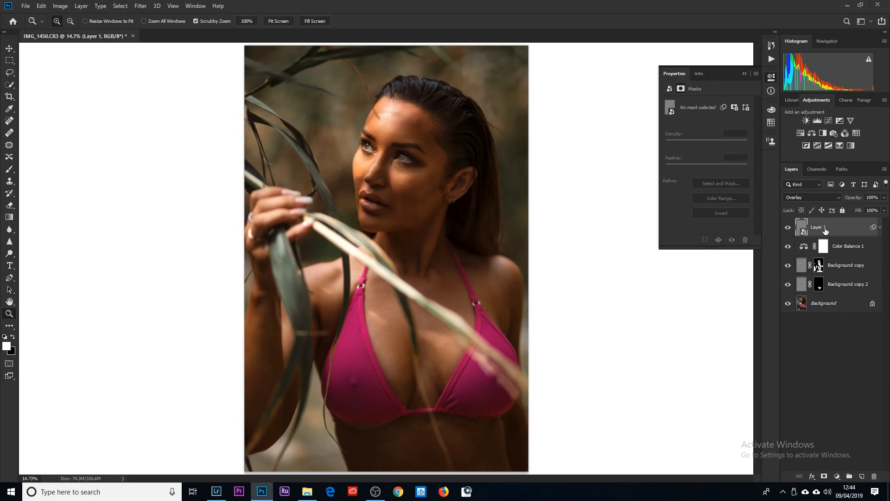
left_click(825, 477)
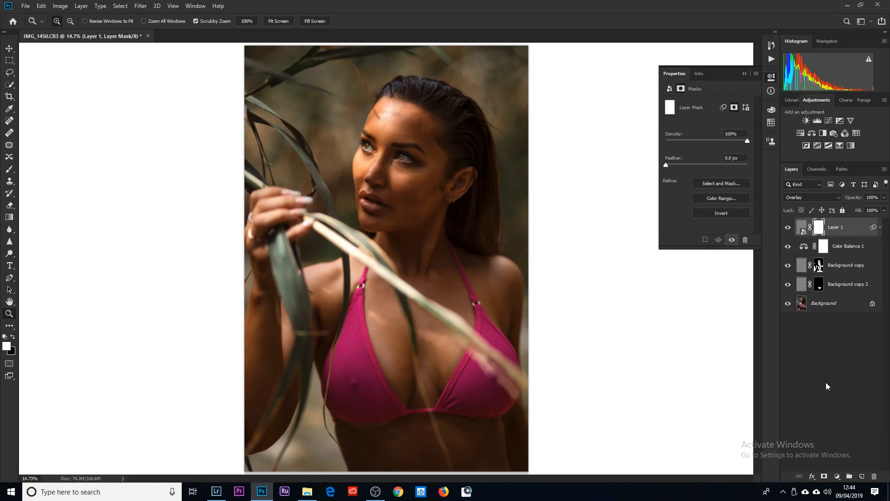
key("ctrl+i")
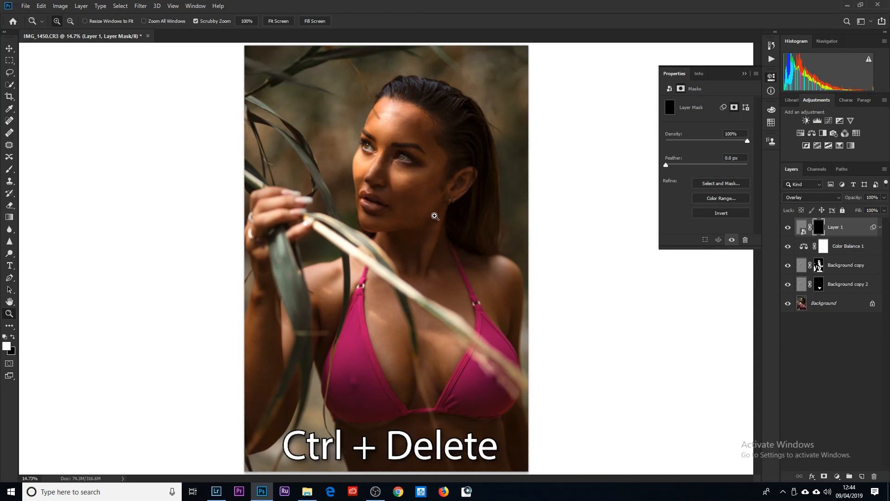
Paint white with a soft brush on the Layer 1 mask over the woman's face, body and hair to reveal the sharpening
left_click(9, 169)
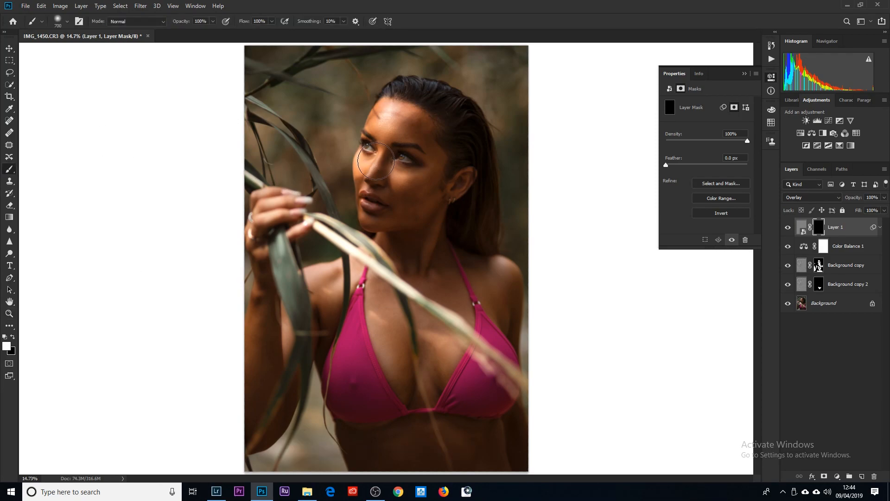
mouse_move(392, 171)
left_mouse_down()
mouse_move(408, 162)
mouse_move(395, 183)
mouse_move(401, 189)
mouse_move(410, 160)
mouse_move(402, 122)
left_mouse_up()
key("bracketright")
key("bracketright")
key("bracketright")
key("bracketright")
left_click_drag(344, 296, 328, 294)
mouse_move(430, 182)
left_mouse_down()
mouse_move(380, 158)
mouse_move(387, 180)
mouse_move(394, 125)
mouse_move(417, 106)
mouse_move(464, 129)
left_mouse_up()
Paint the mask white with a smaller brush over the leaves near the hand, and with a larger one across the lower face and neck
key("bracketleft")
key("bracketleft")
key("bracketleft")
key("bracketleft")
key("bracketleft")
left_click_drag(262, 153, 320, 222)
key("bracketright")
key("bracketright")
mouse_move(375, 188)
left_mouse_down()
mouse_move(374, 164)
mouse_move(390, 138)
mouse_move(379, 143)
mouse_move(417, 200)
mouse_move(381, 157)
mouse_move(390, 103)
mouse_move(404, 102)
mouse_move(431, 175)
mouse_move(415, 212)
mouse_move(435, 230)
left_mouse_up()
Compare the masked sharpening on and off in the wider portrait and closer on the face at 33.3%
left_click(9, 313)
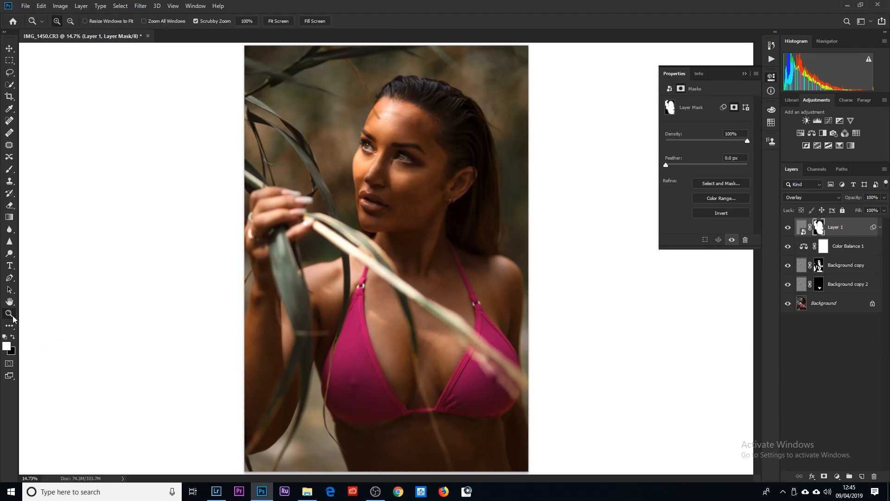
left_click(430, 169)
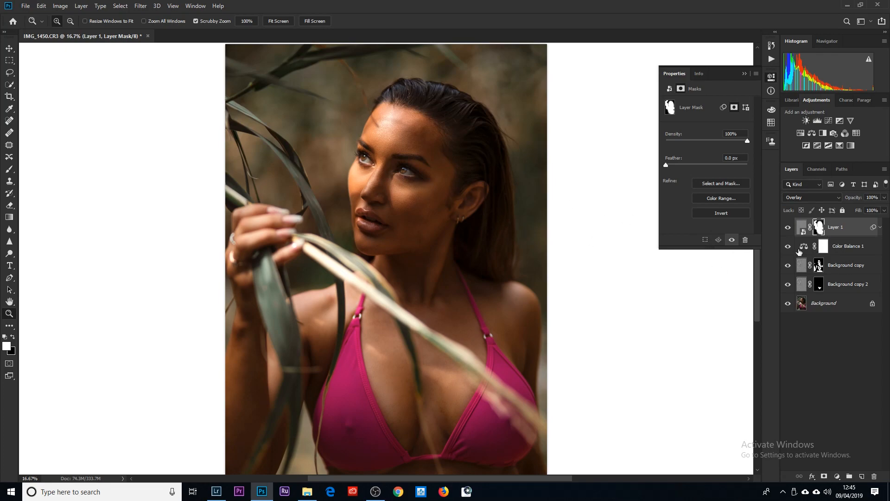
left_click(788, 228)
left_click(788, 228)
left_click(418, 154)
left_click(418, 154)
left_click(788, 227)
left_click(788, 227)
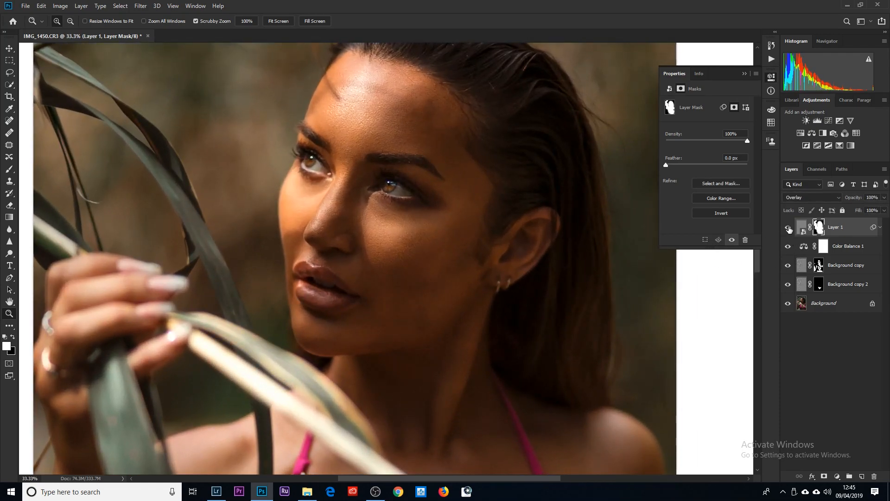
left_click(278, 20)
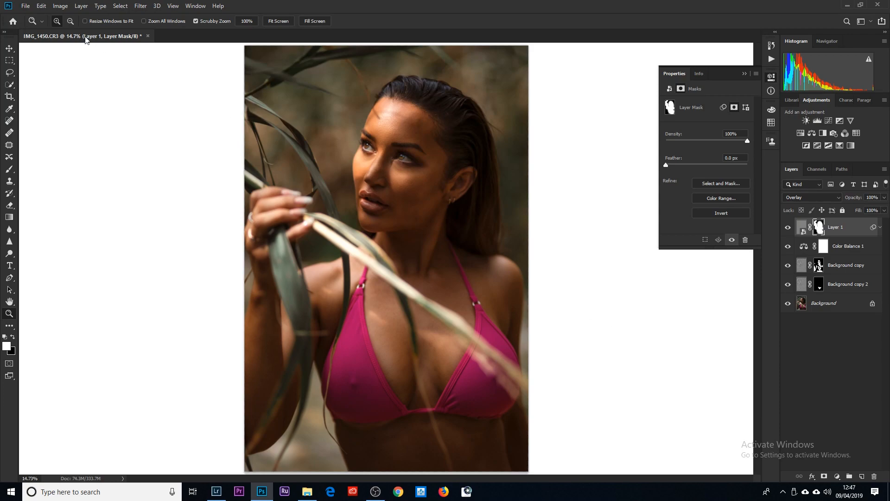
Review the JPEG export settings in Save for Web (Legacy) and close them without saving
left_click(26, 6)
mouse_move(67, 133)
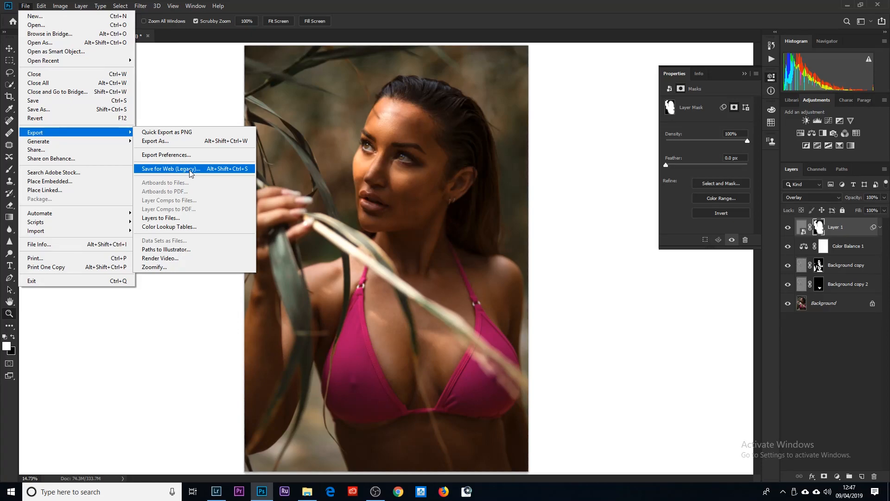
left_click(191, 170)
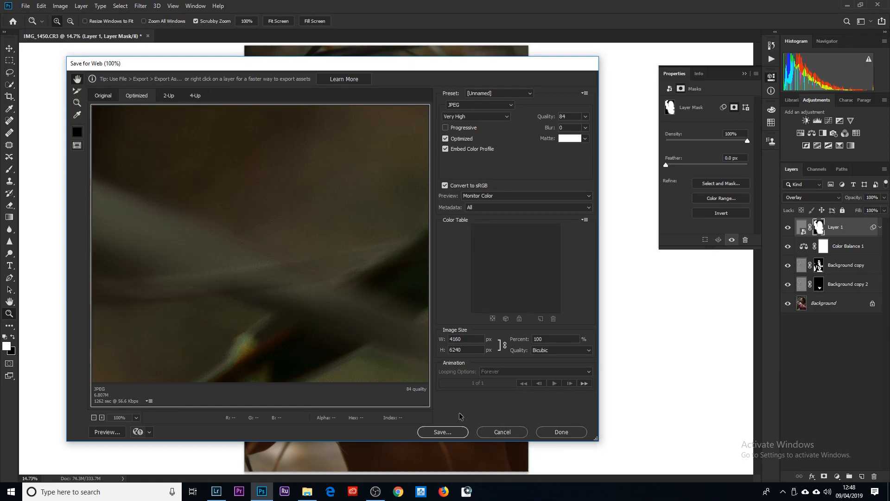
left_click(503, 431)
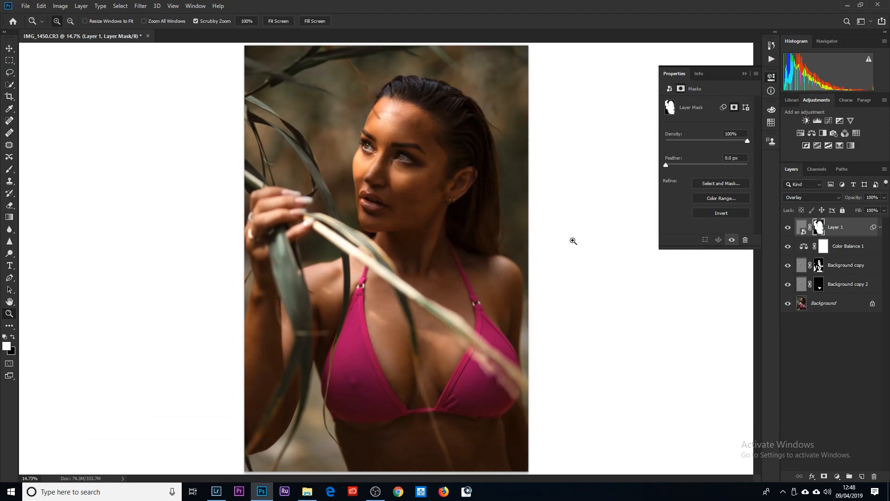